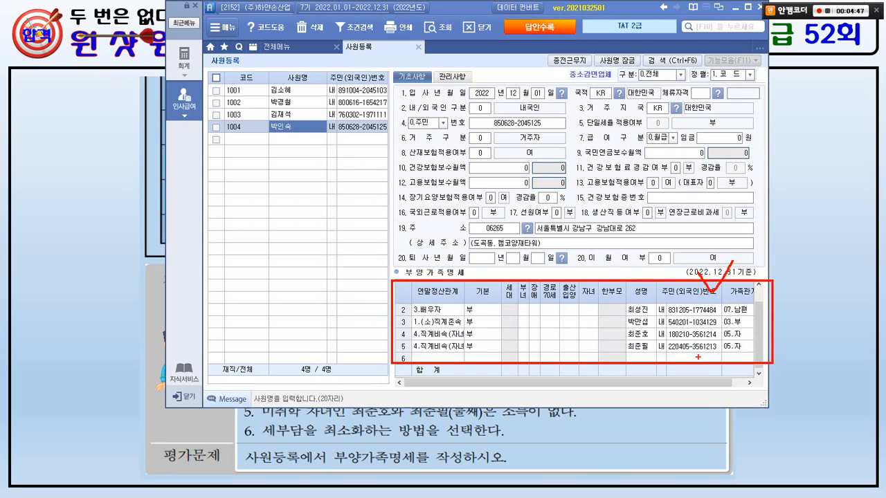
pyautogui.moveTo(698, 359)
pyautogui.mouseDown()
pyautogui.moveTo(655, 364)
pyautogui.moveTo(613, 329)
pyautogui.moveTo(692, 294)
pyautogui.moveTo(713, 346)
pyautogui.moveTo(700, 346)
pyautogui.mouseUp()
pyautogui.moveTo(689, 282); pyautogui.dragTo(680, 312)
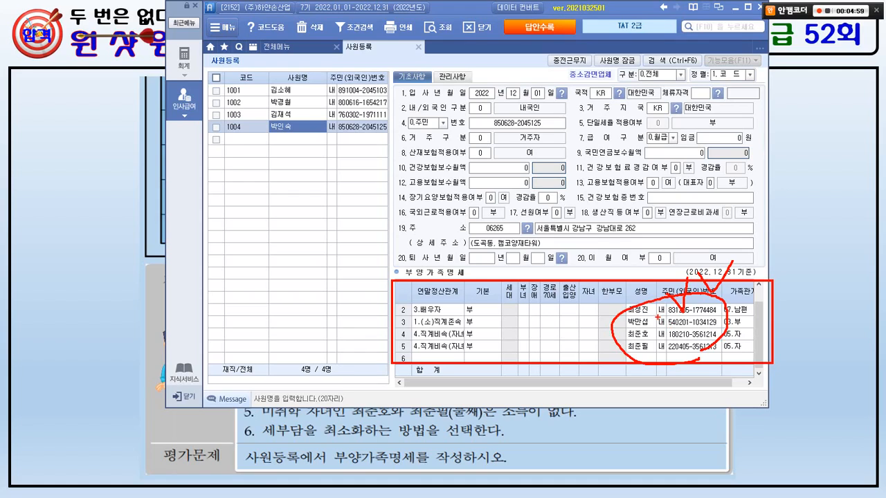
pyautogui.press('Escape')
# In the employee's dependants table (부양가족명세), set the spouse's basic deduction type (기본) to 2.배우자.
pyautogui.click(437, 310)
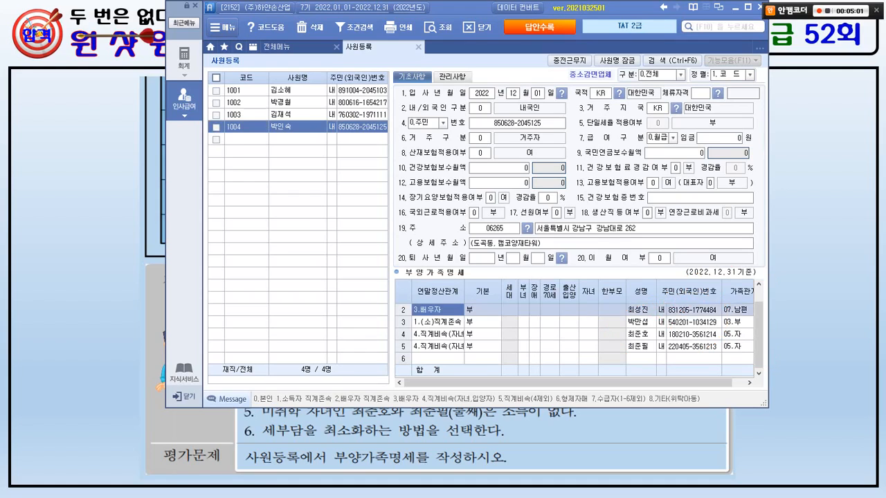
pyautogui.scroll(1, 437, 311)
pyautogui.click(509, 310)
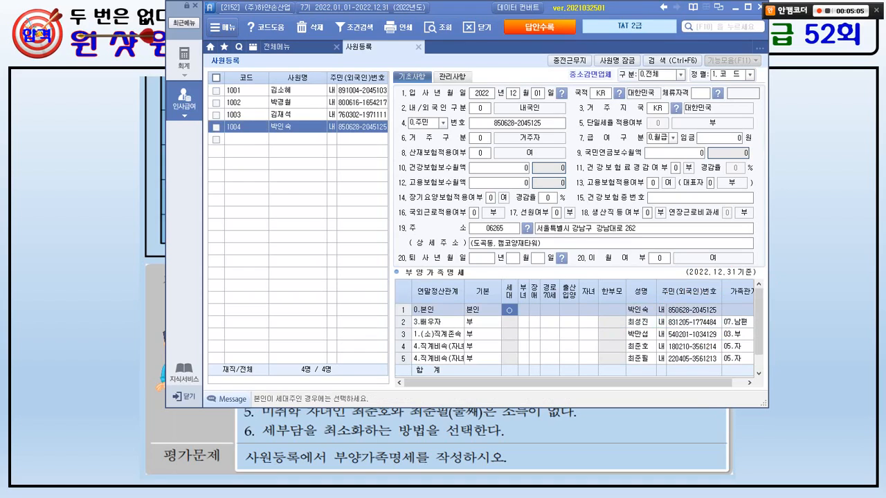
pyautogui.click(482, 323)
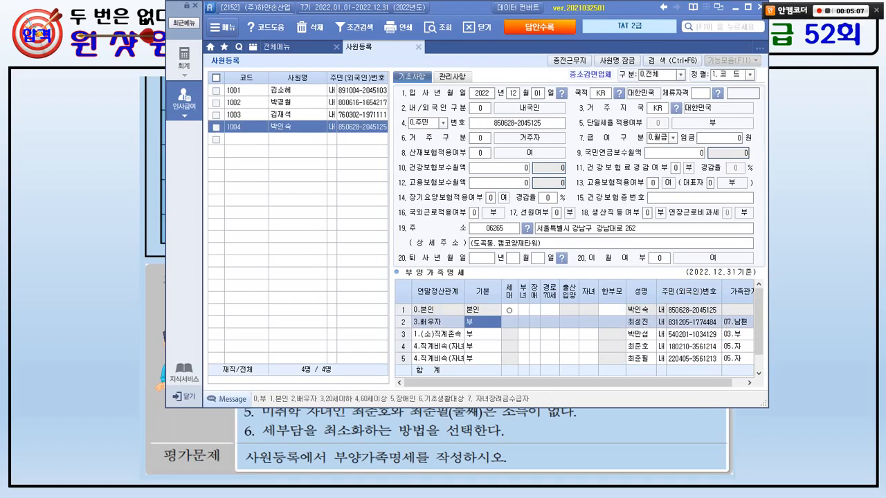
pyautogui.hotkey('alt', 'Tab')
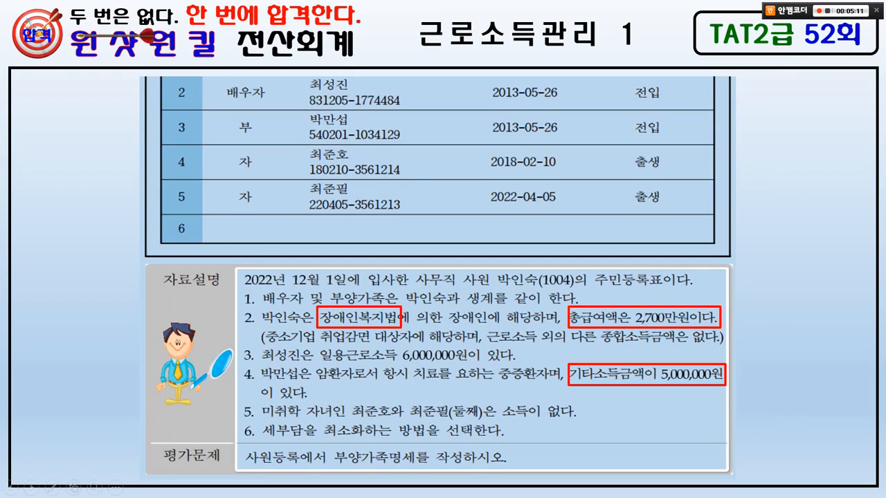
pyautogui.hotkey('alt', 'Tab')
pyautogui.hotkey('alt', 'Tab')
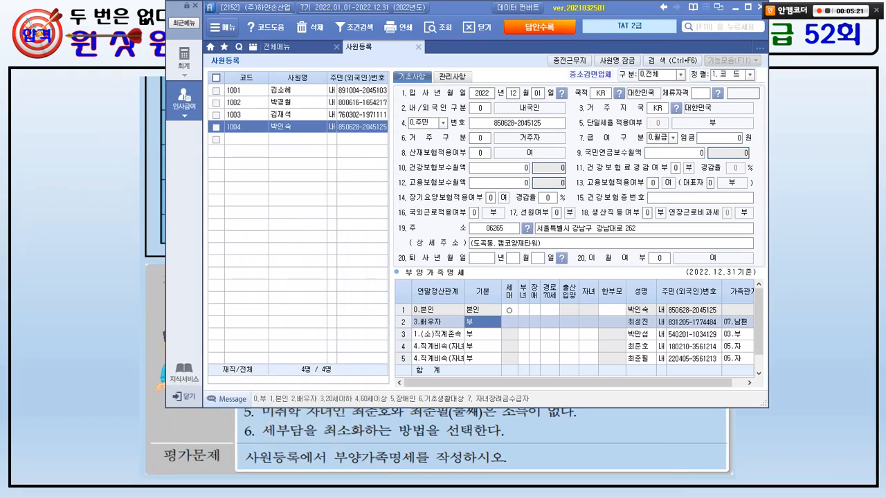
pyautogui.press('super')
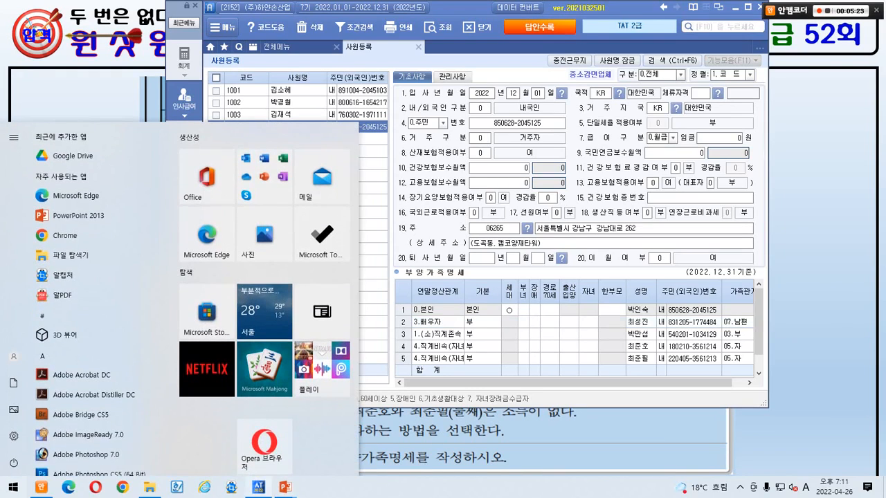
pyautogui.press('super')
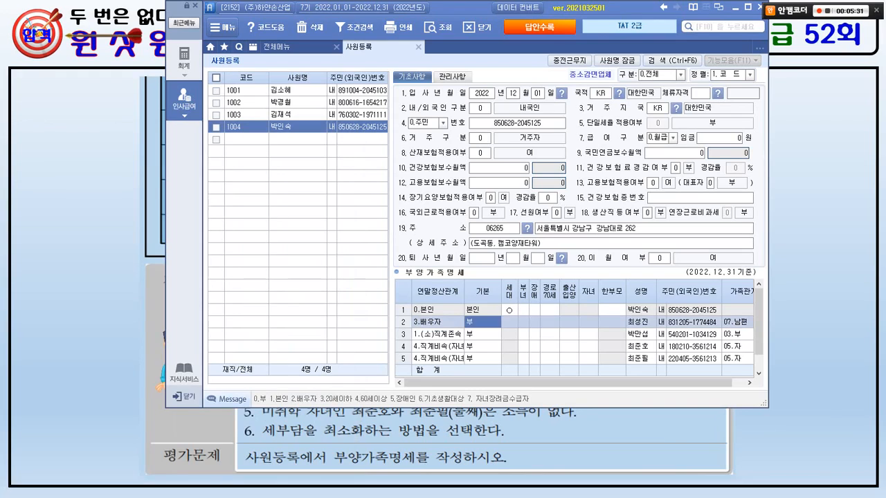
pyautogui.moveTo(246, 386)
pyautogui.mouseDown()
pyautogui.moveTo(265, 404)
pyautogui.moveTo(316, 409)
pyautogui.moveTo(288, 401)
pyautogui.moveTo(302, 388)
pyautogui.mouseUp()
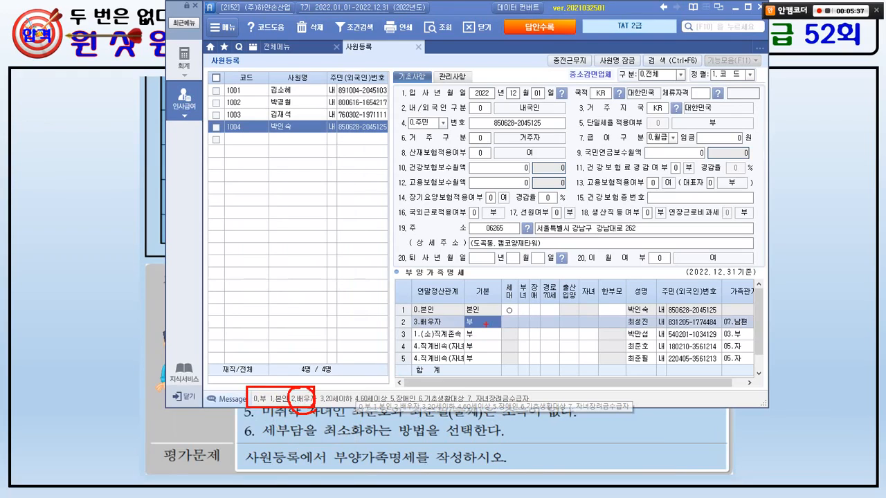
pyautogui.press('Escape')
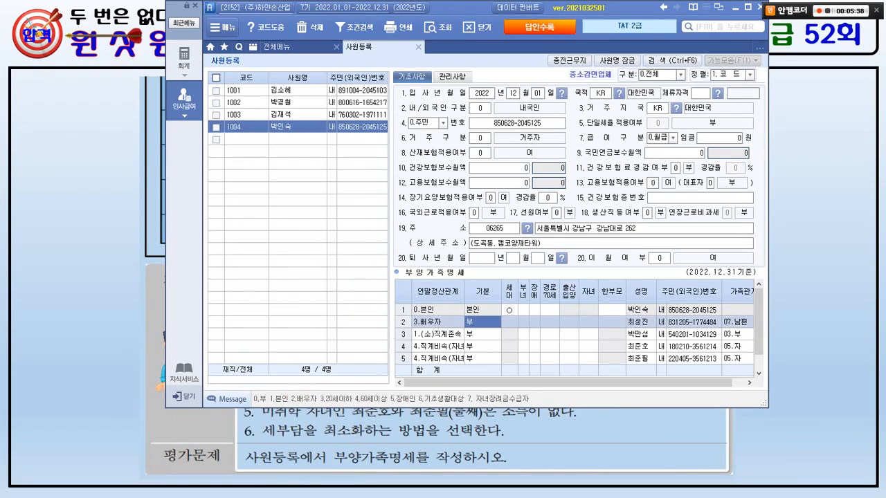
pyautogui.write('2')
pyautogui.press('Return')
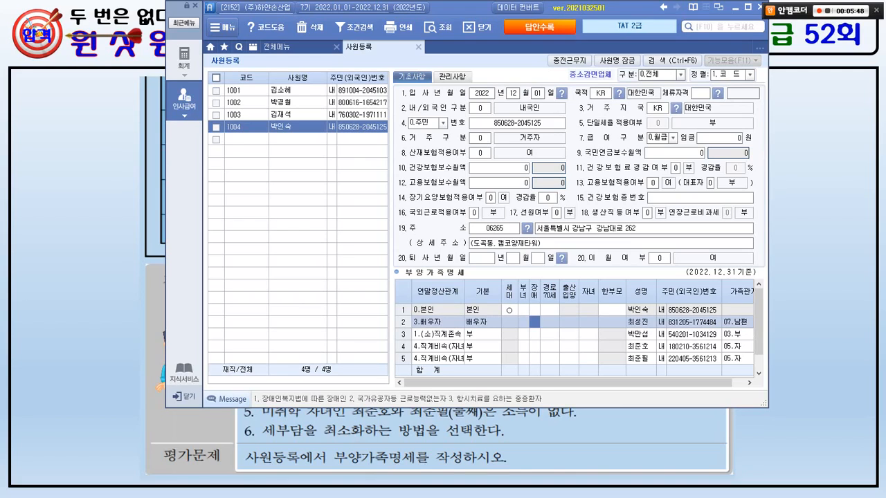
# Set the basic deduction type (기본) of both children's rows to 3.20세이하.
pyautogui.click(482, 335)
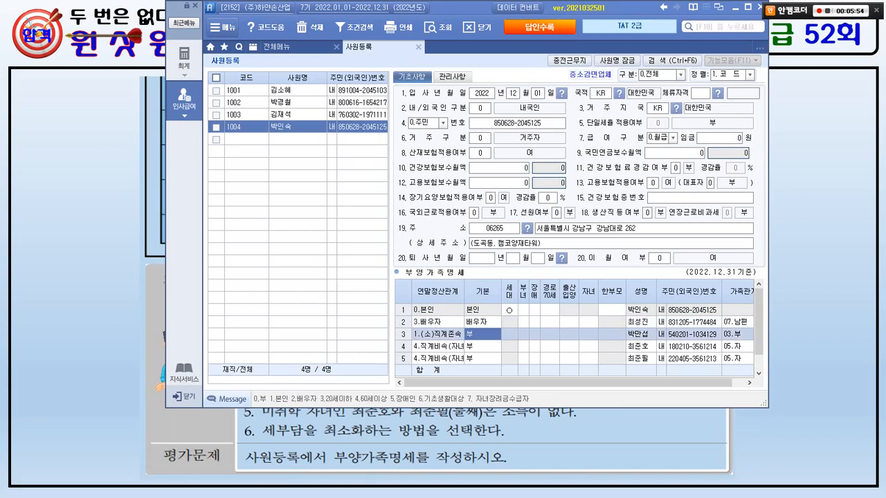
pyautogui.click(482, 347)
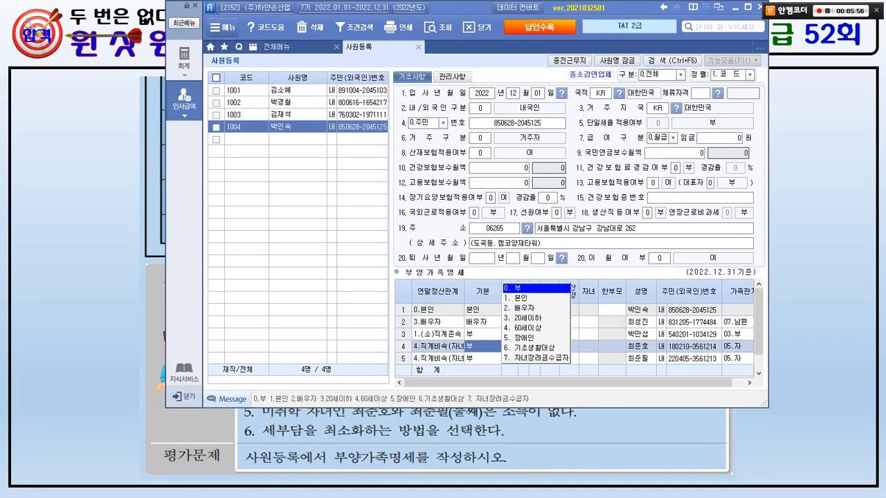
pyautogui.press('3')
pyautogui.press('Return')
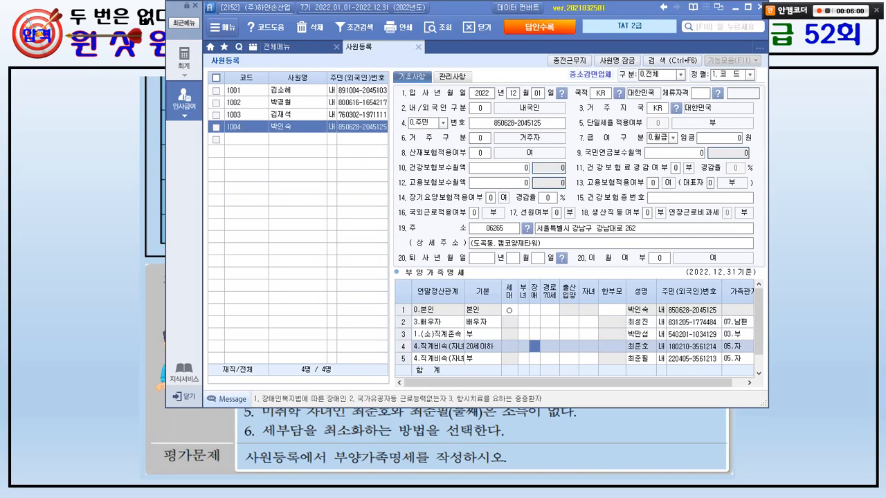
pyautogui.click(483, 358)
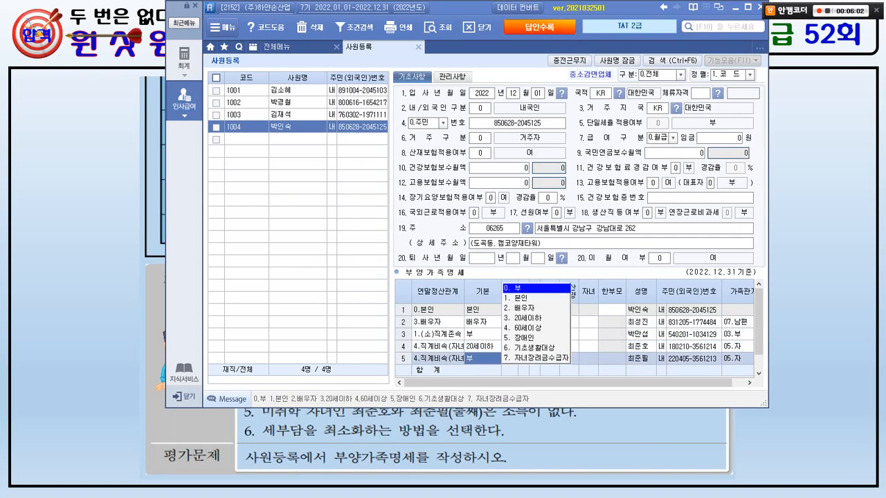
pyautogui.press('3')
pyautogui.press('Return')
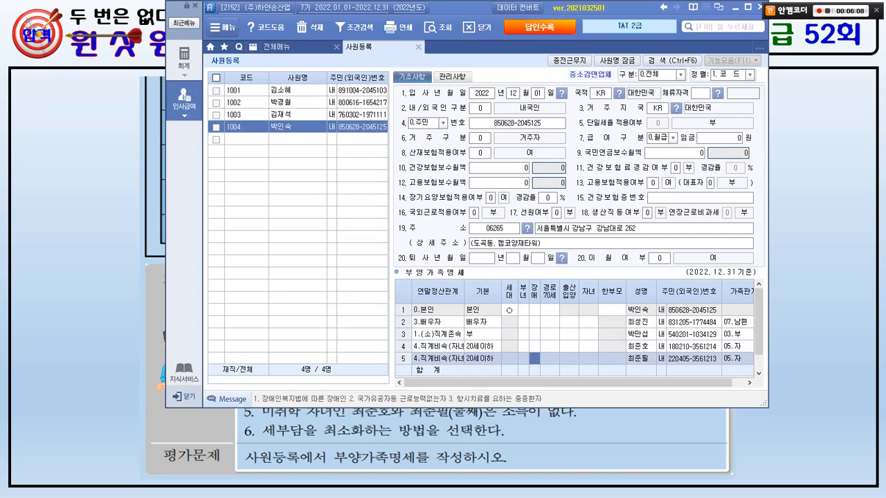
pyautogui.moveTo(460, 294); pyautogui.dragTo(496, 374)
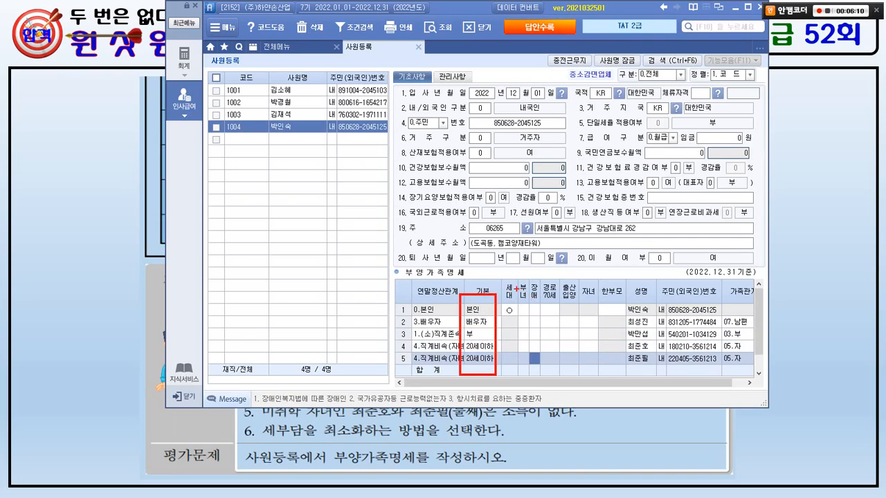
pyautogui.moveTo(510, 287)
pyautogui.mouseDown()
pyautogui.moveTo(618, 338)
pyautogui.moveTo(639, 373)
pyautogui.mouseUp()
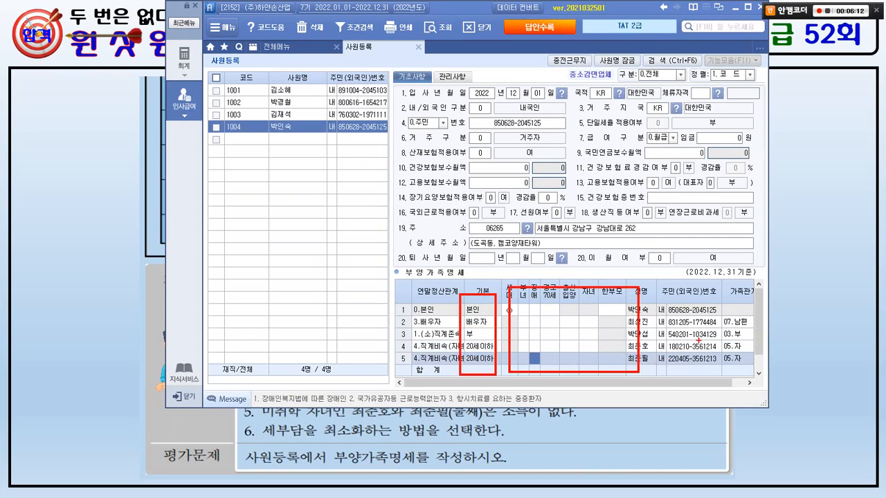
pyautogui.press('Escape')
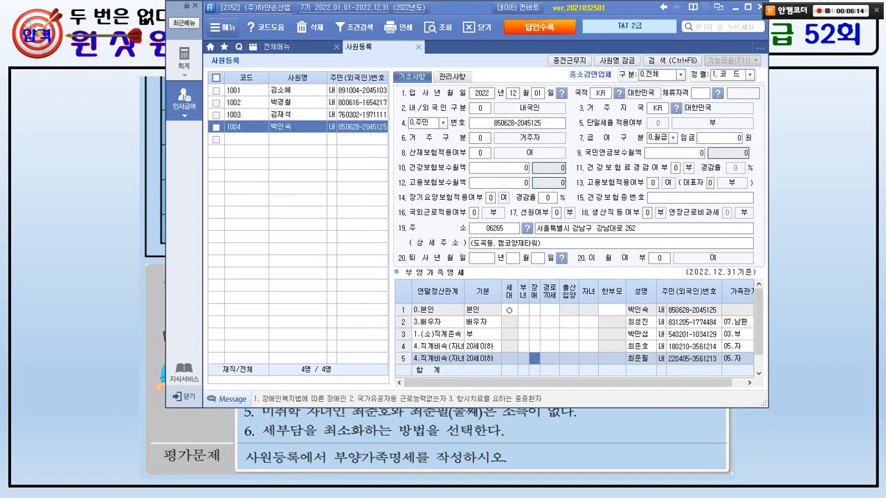
# In the employee's own row (본인), set the disability deduction (장애) to 1 and apply the women's deduction (부녀).
pyautogui.click(534, 310)
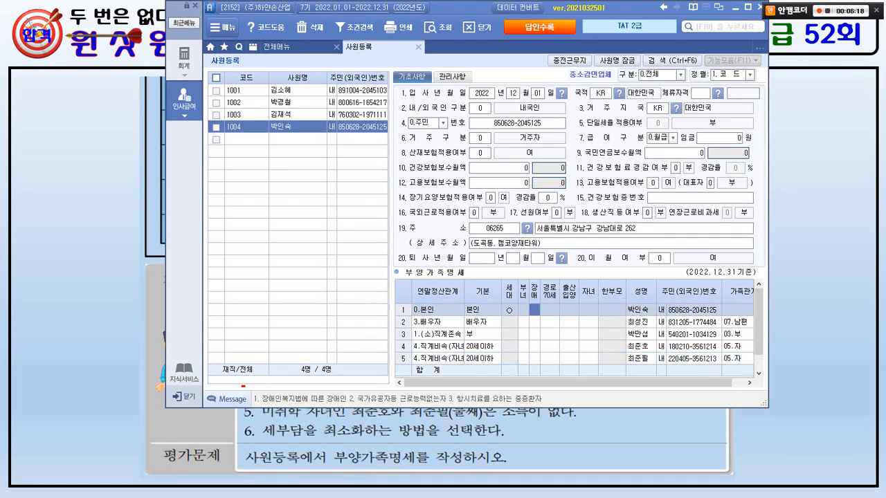
pyautogui.moveTo(241, 386); pyautogui.dragTo(357, 414)
pyautogui.write('1')
pyautogui.press('Return')
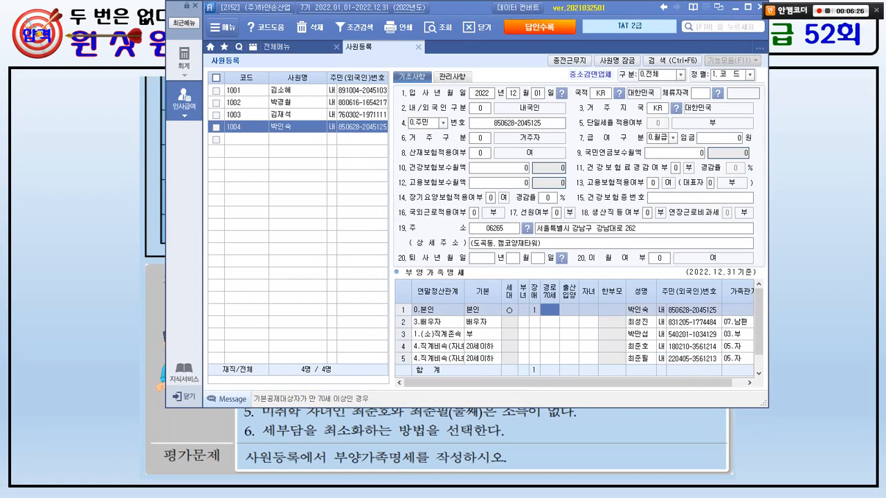
pyautogui.click(524, 310)
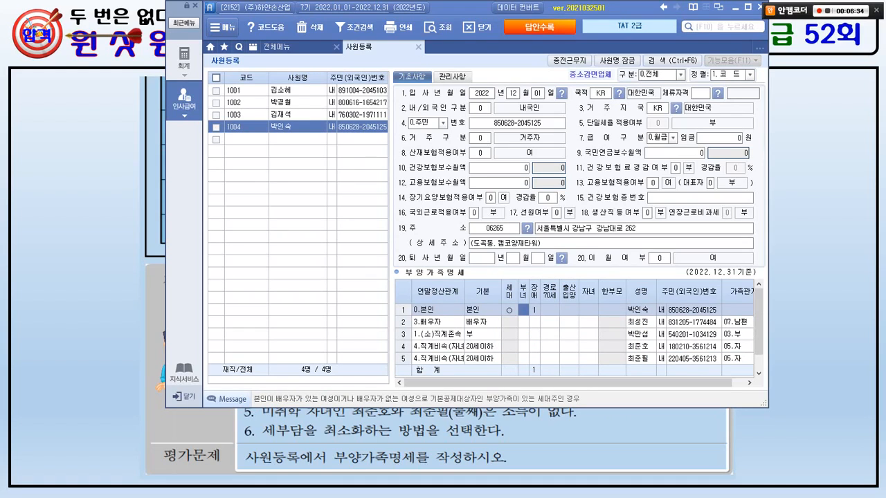
pyautogui.write('1')
pyautogui.press('Return')
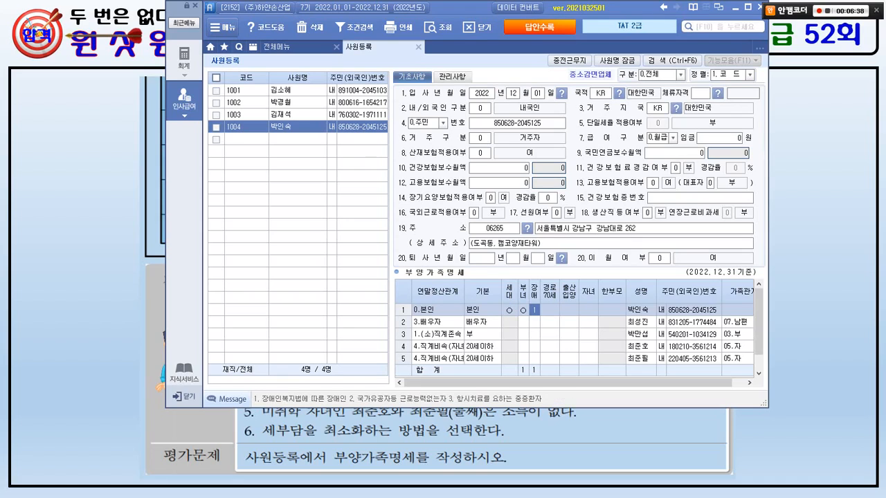
pyautogui.press('Return')
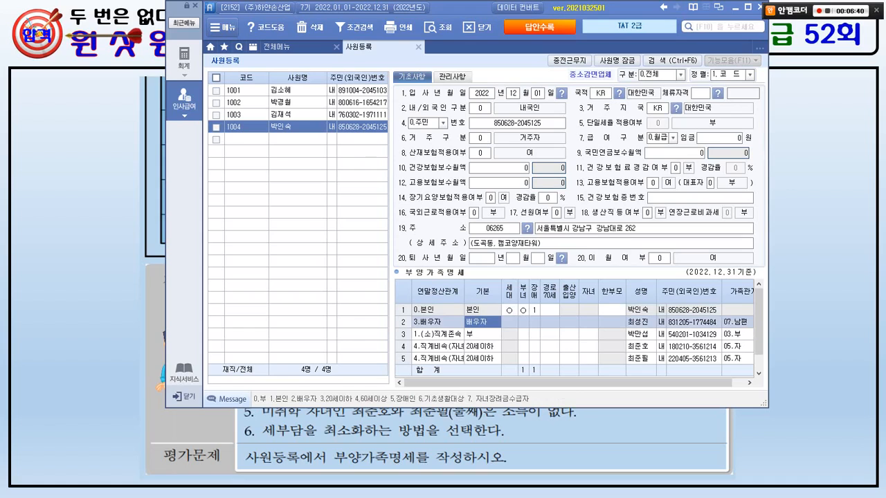
# Set the childbirth/adoption deduction (출산입양) in the younger child's row to 2.둘째.
pyautogui.hotkey('alt', 'Tab')
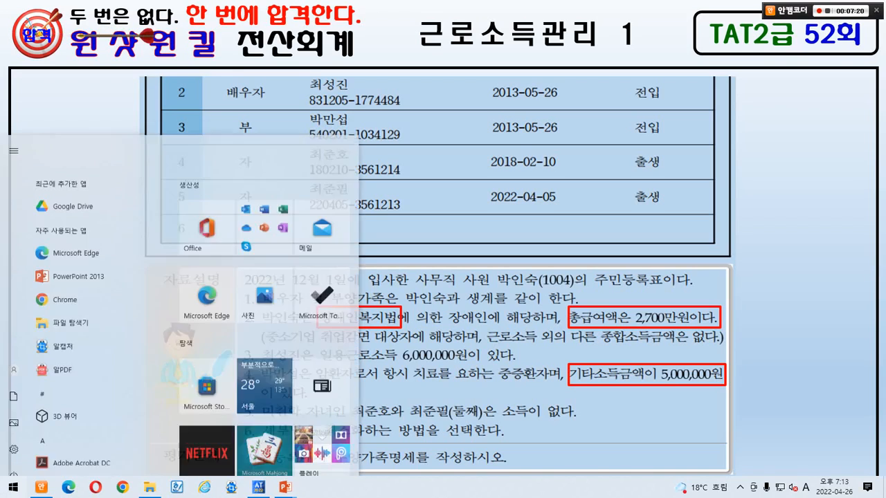
pyautogui.press('super')
pyautogui.click(258, 487)
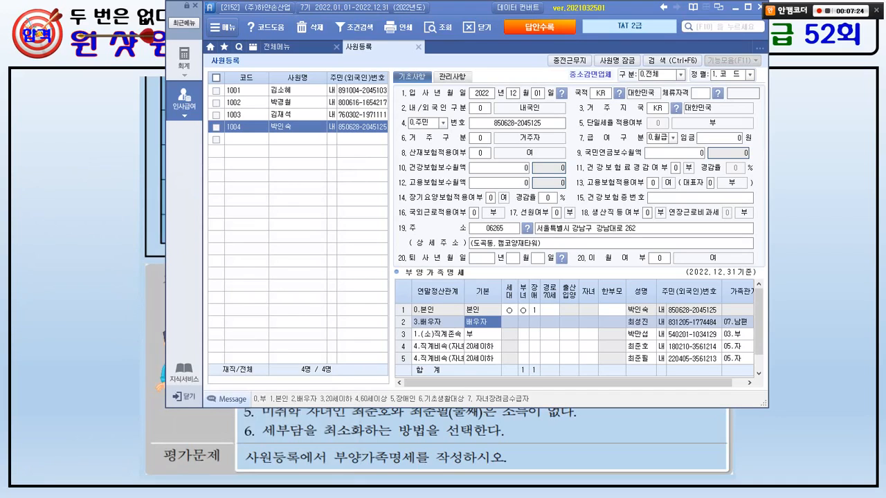
pyautogui.click(569, 358)
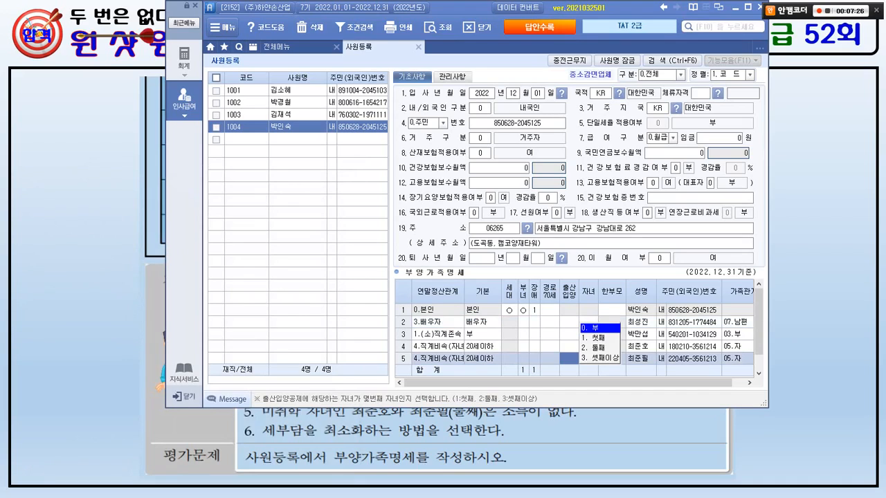
pyautogui.press('2')
pyautogui.press('Return')
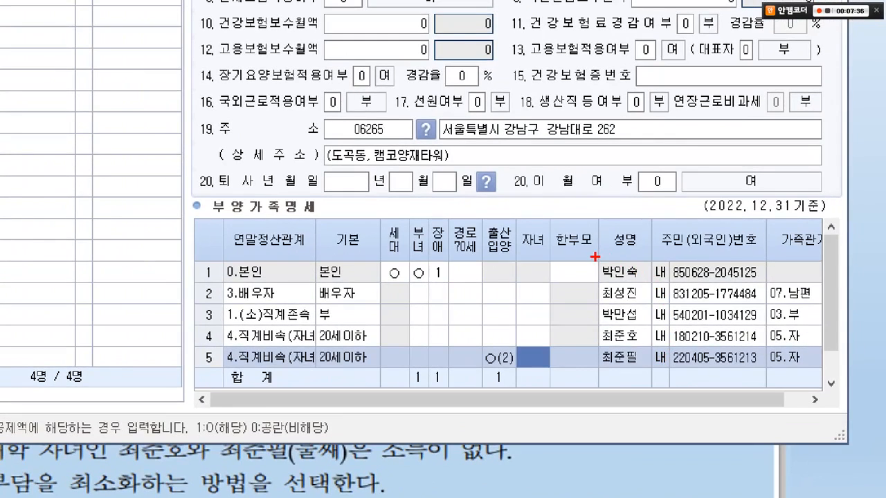
pyautogui.moveTo(595, 256)
pyautogui.mouseDown()
pyautogui.moveTo(725, 301)
pyautogui.moveTo(770, 370)
pyautogui.mouseUp()
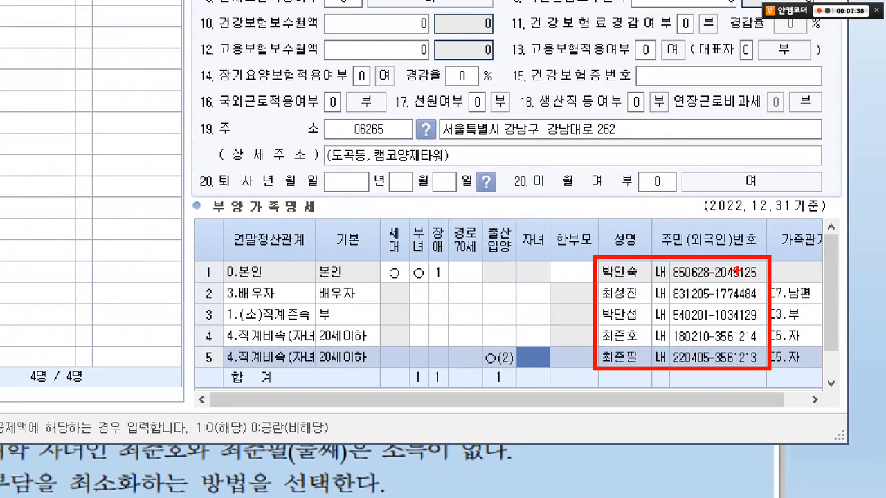
pyautogui.moveTo(734, 254); pyautogui.dragTo(756, 238)
pyautogui.moveTo(218, 299); pyautogui.dragTo(398, 336)
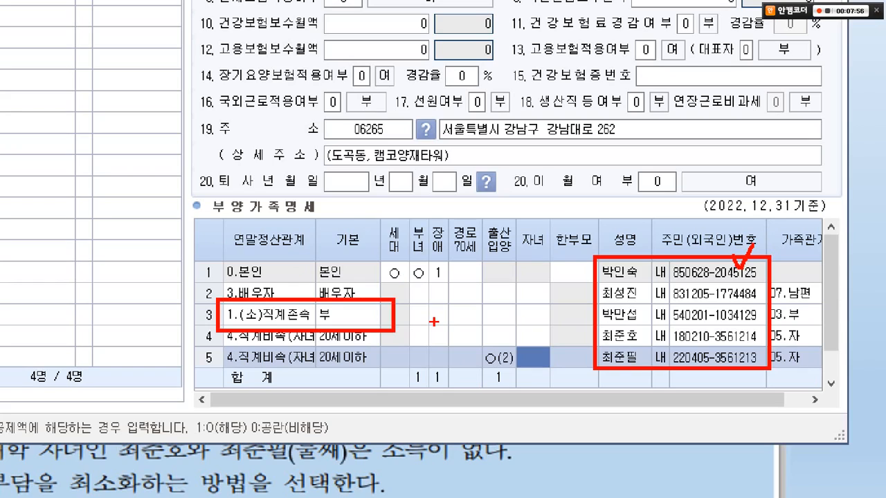
pyautogui.moveTo(201, 490)
pyautogui.mouseDown()
pyautogui.moveTo(97, 477)
pyautogui.moveTo(218, 489)
pyautogui.mouseUp()
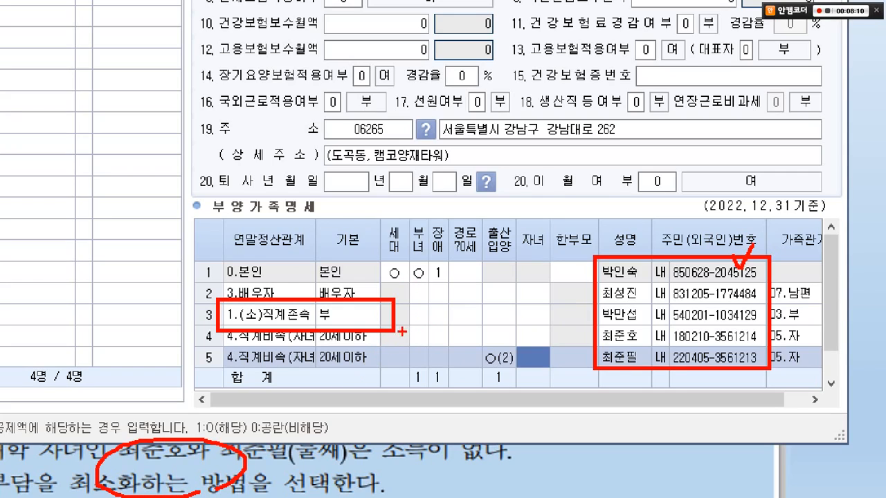
pyautogui.moveTo(426, 290)
pyautogui.mouseDown()
pyautogui.moveTo(414, 283)
pyautogui.moveTo(414, 261)
pyautogui.moveTo(432, 258)
pyautogui.moveTo(427, 280)
pyautogui.mouseUp()
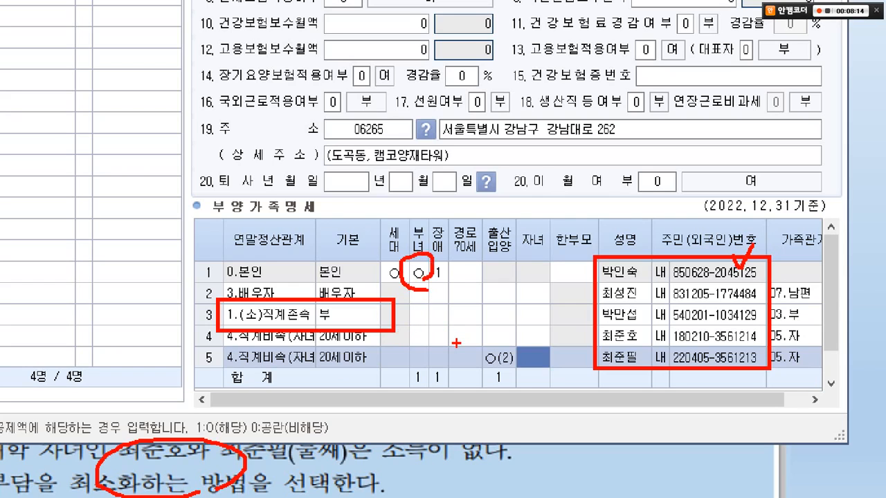
pyautogui.press('Escape')
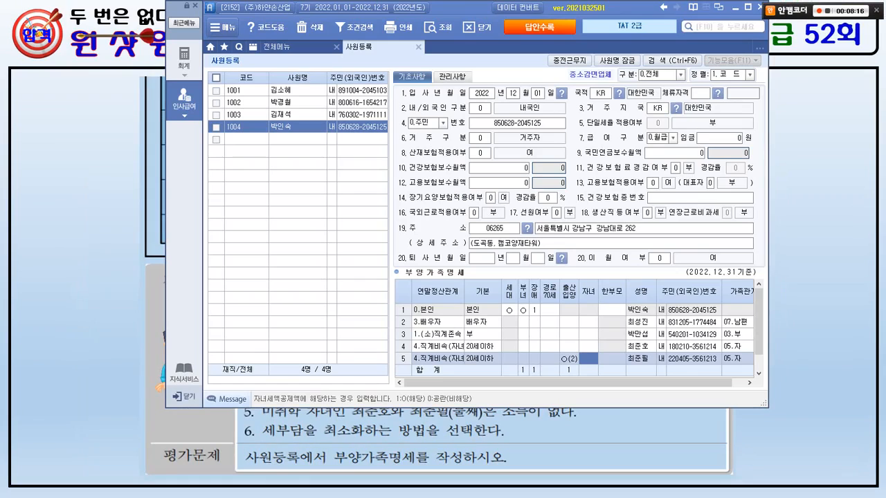
pyautogui.click(806, 325)
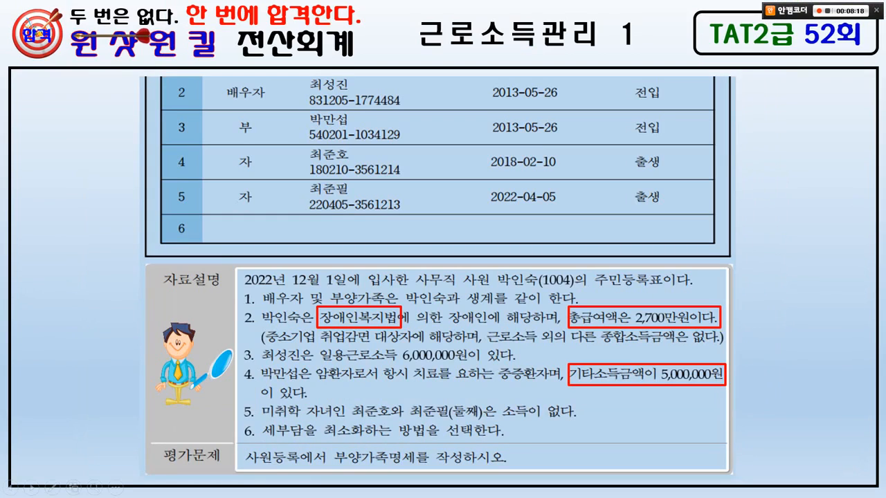
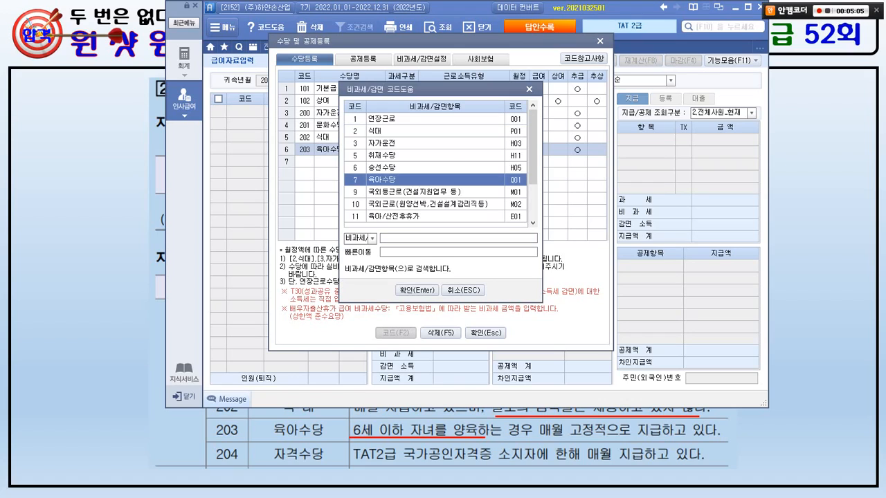
# Set the tax-exempt income type of 육아수당 to 7.육아수당 and add 자격수당 as a taxable (과세) allowance.
pyautogui.moveTo(533, 147)
pyautogui.mouseDown()
pyautogui.moveTo(533, 182)
pyautogui.moveTo(533, 156)
pyautogui.mouseUp()
pyautogui.press('Return')
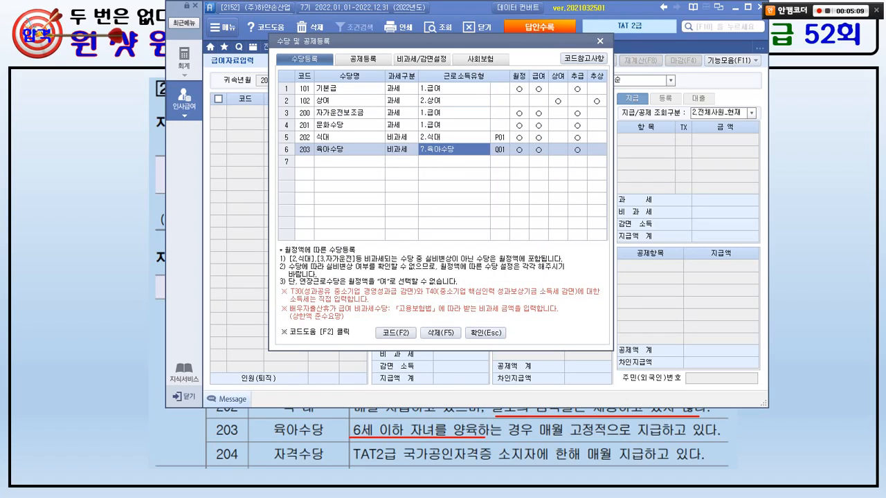
pyautogui.click(350, 161)
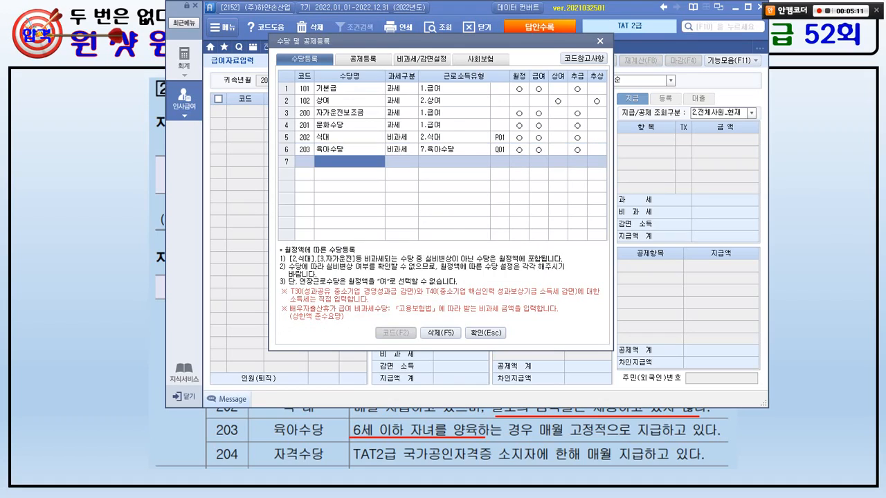
pyautogui.write('자격수당')
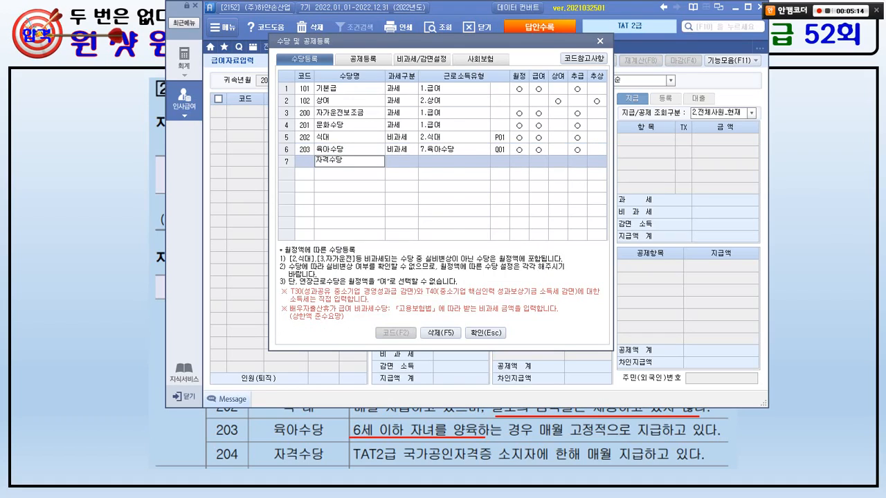
pyautogui.press('Return')
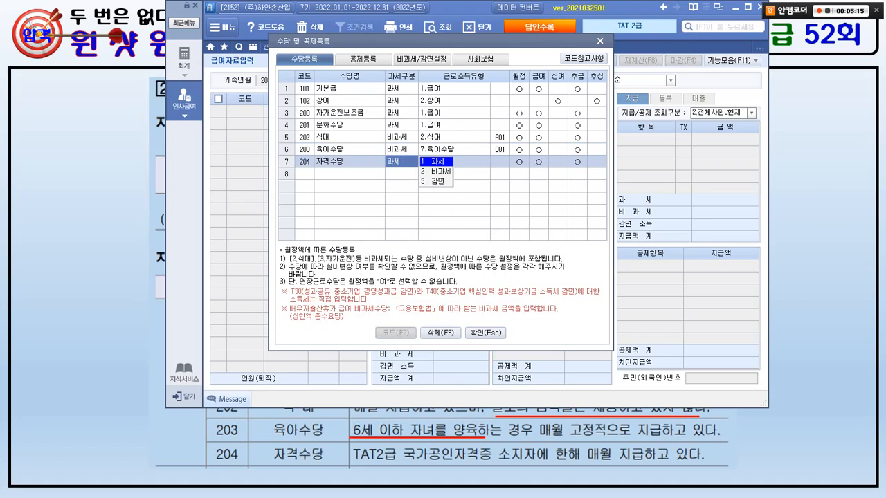
pyautogui.press('Return')
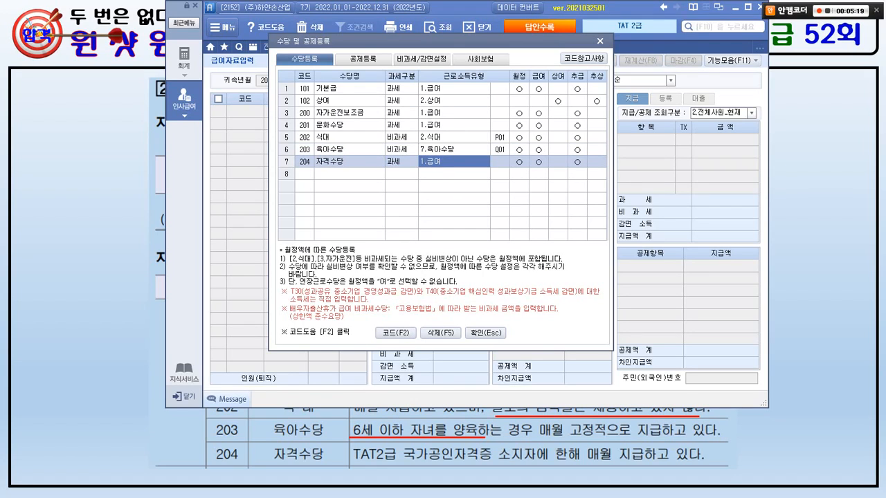
# Check the exam problem's deduction requirements and add the item 기부금 to the deduction registration (공제등록).
pyautogui.hotkey('alt', 'Tab')
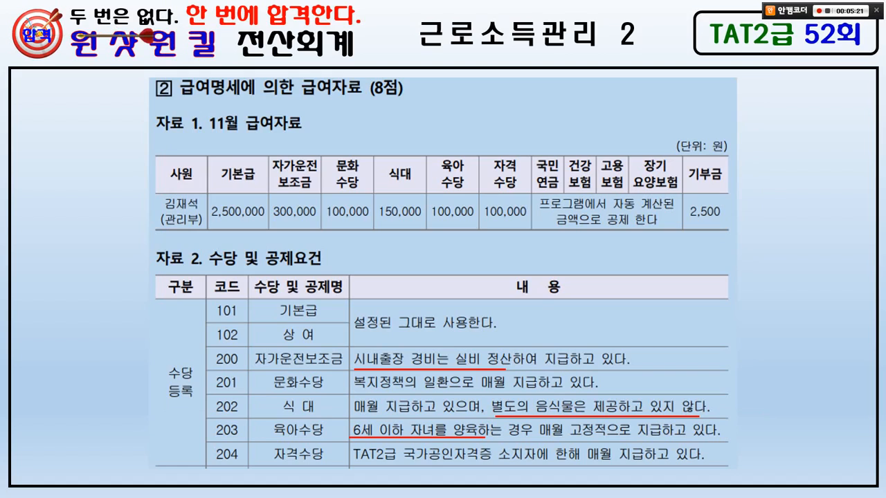
pyautogui.press('Right')
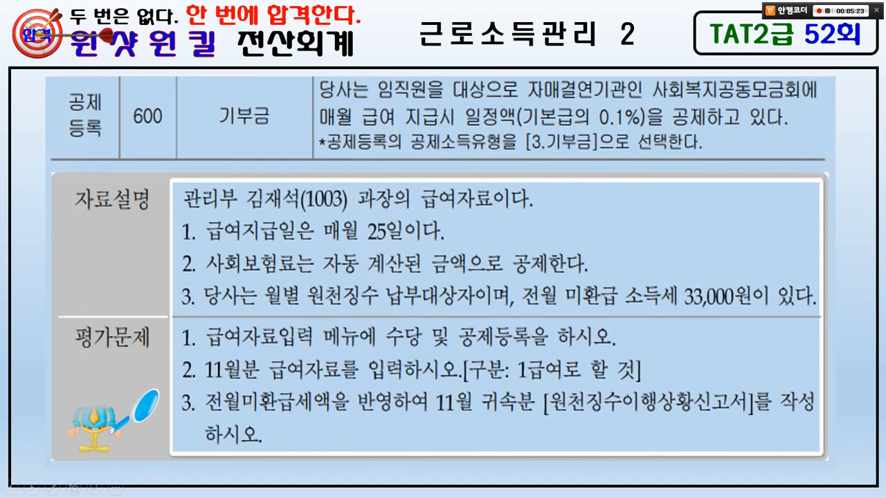
pyautogui.press('super')
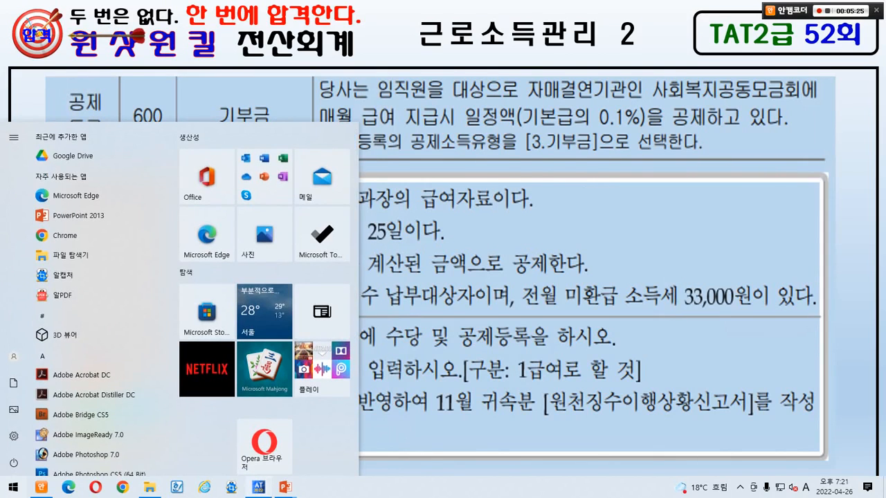
pyautogui.click(258, 487)
pyautogui.click(363, 60)
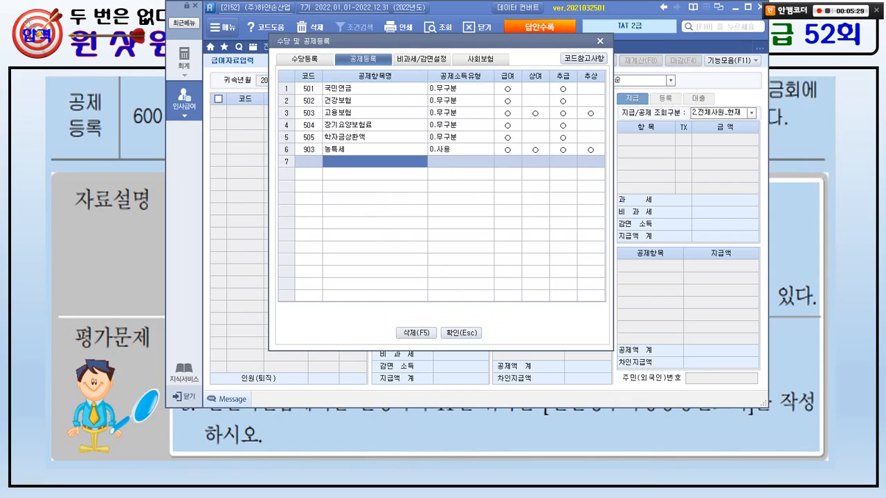
pyautogui.write('기부금')
pyautogui.press('Return')
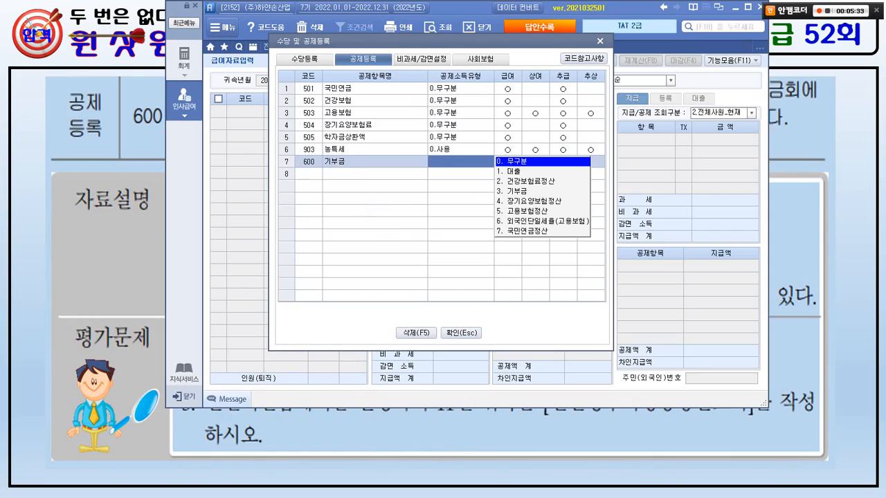
# Set 기부금's deduction income type to 3.기부금 with 급여 applied, and finish the allowance and deduction registration.
pyautogui.moveTo(488, 183); pyautogui.dragTo(537, 203)
pyautogui.press('Escape')
pyautogui.press('3')
pyautogui.press('Return')
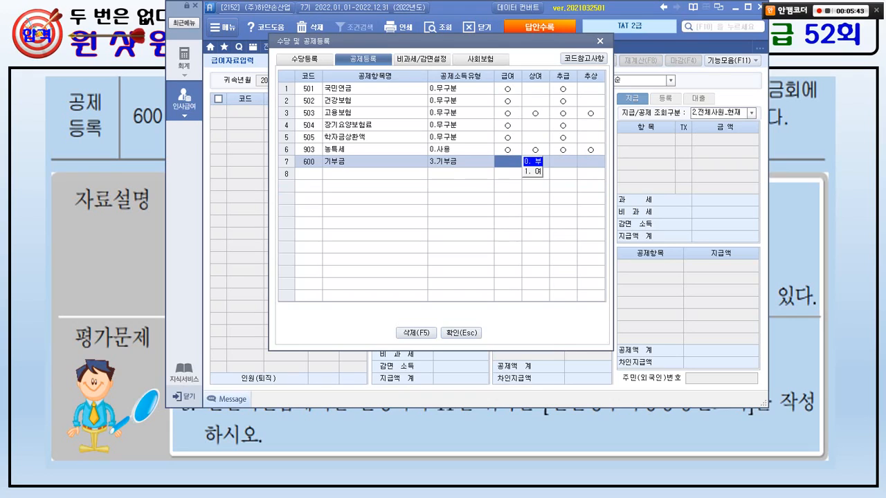
pyautogui.press('0')
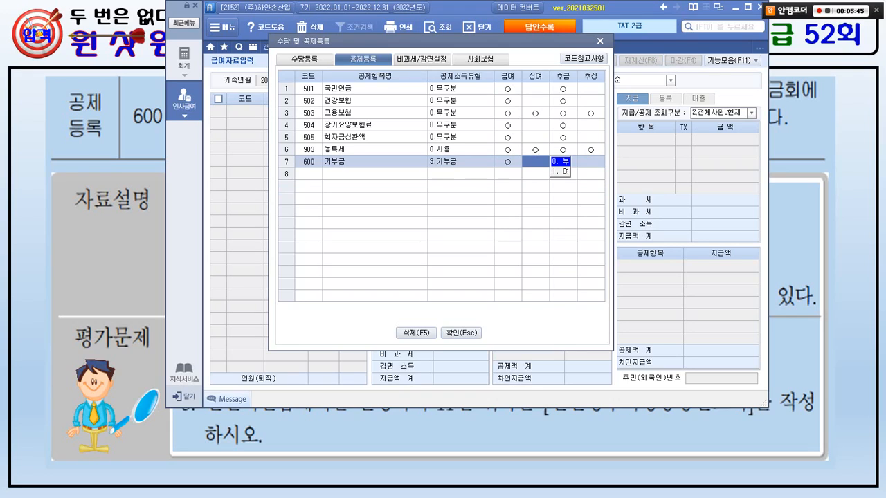
pyautogui.moveTo(510, 88)
pyautogui.mouseDown()
pyautogui.moveTo(495, 78)
pyautogui.moveTo(544, 88)
pyautogui.moveTo(525, 69)
pyautogui.moveTo(544, 86)
pyautogui.moveTo(566, 88)
pyautogui.moveTo(557, 68)
pyautogui.moveTo(572, 85)
pyautogui.moveTo(598, 85)
pyautogui.moveTo(589, 67)
pyautogui.moveTo(596, 83)
pyautogui.mouseUp()
pyautogui.press('Escape')
pyautogui.click(460, 333)
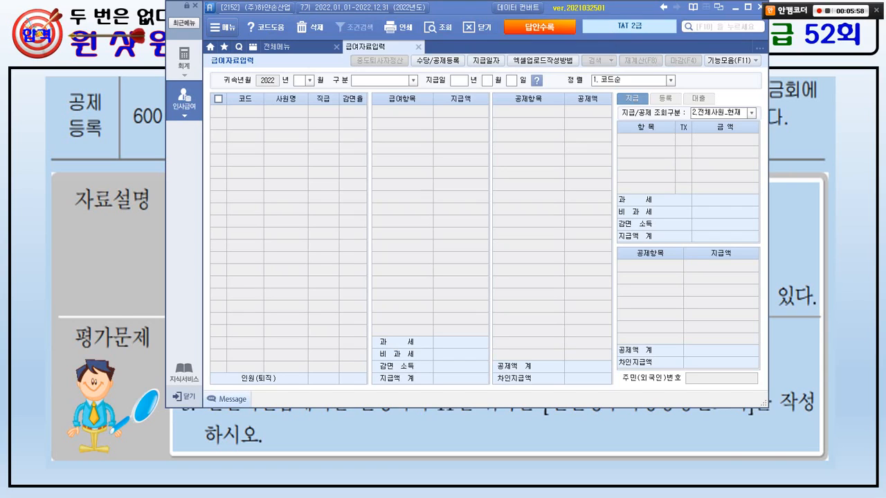
# Load the payroll data for period month (귀속월) 11 with the type set to 1.급여.
pyautogui.write('11')
pyautogui.press('Return')
pyautogui.click(413, 81)
pyautogui.press('Return')
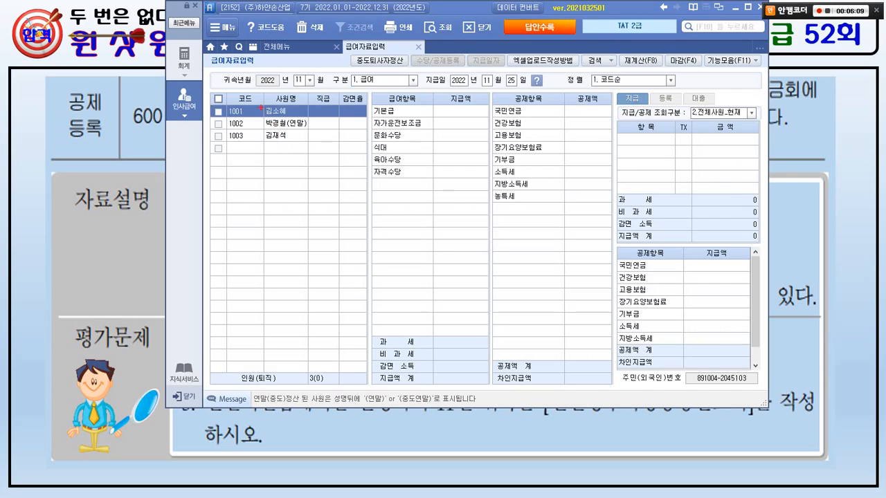
pyautogui.moveTo(253, 101)
pyautogui.mouseDown()
pyautogui.moveTo(307, 123)
pyautogui.moveTo(268, 120)
pyautogui.mouseUp()
pyautogui.moveTo(266, 97)
pyautogui.mouseDown()
pyautogui.moveTo(297, 120)
pyautogui.moveTo(268, 148)
pyautogui.moveTo(280, 159)
pyautogui.mouseUp()
pyautogui.press('Escape')
# For the first listed employee, enter 기본급 2,500,000 and 자가운전보조금 300,000 from the exam's November pay table.
pyautogui.hotkey('alt', 'Tab')
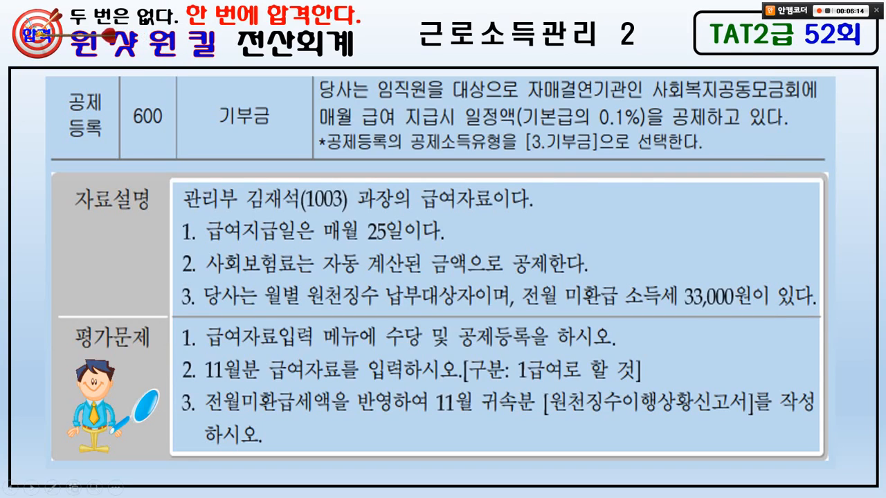
pyautogui.press('Right')
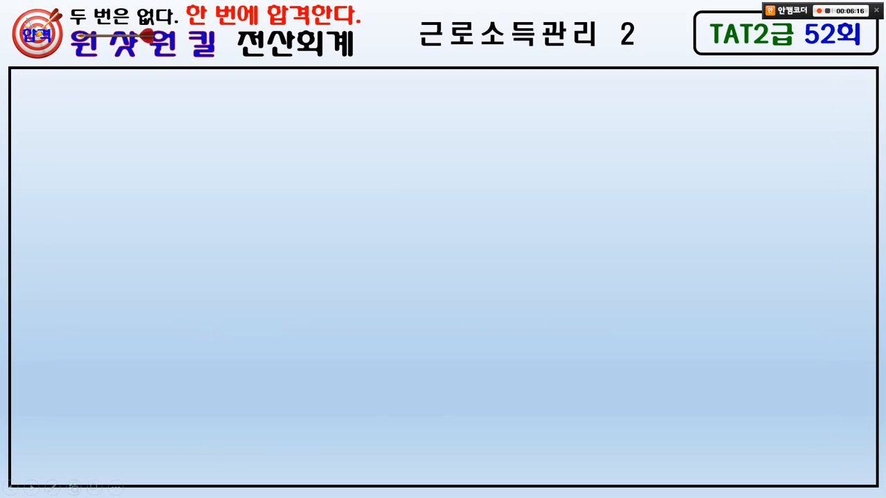
pyautogui.press('super')
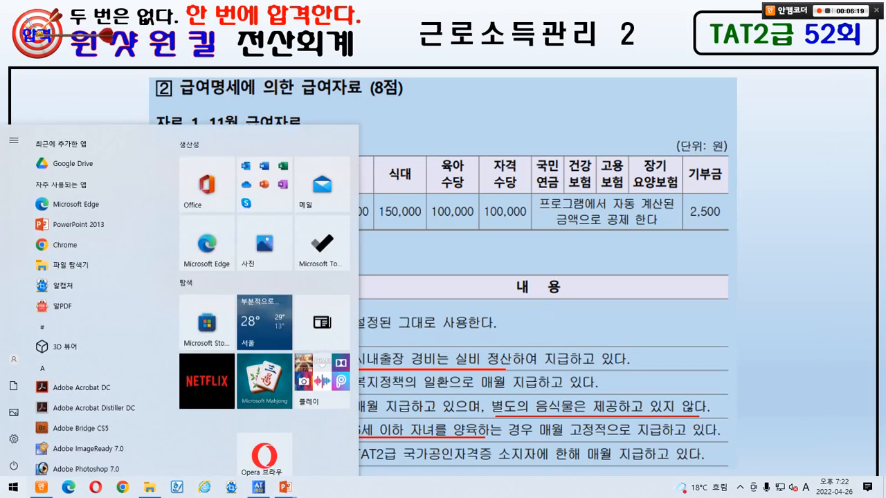
pyautogui.click(259, 487)
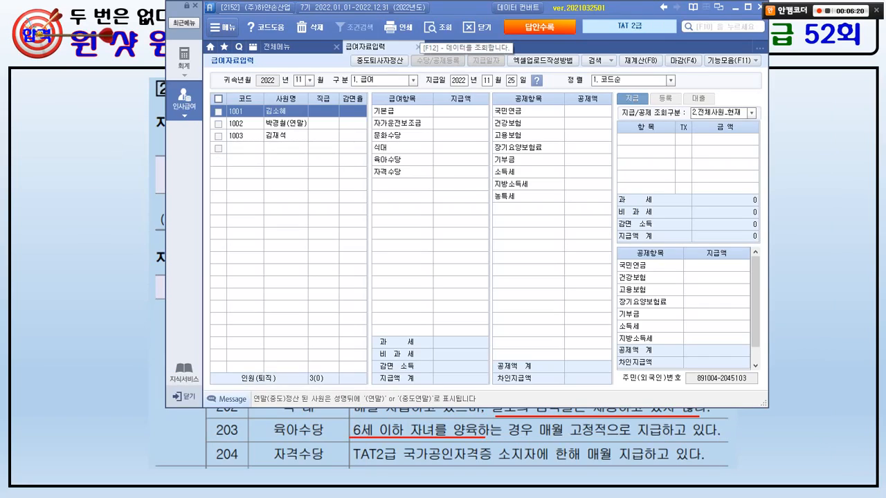
pyautogui.moveTo(456, 7); pyautogui.dragTo(420, 251)
pyautogui.click(424, 355)
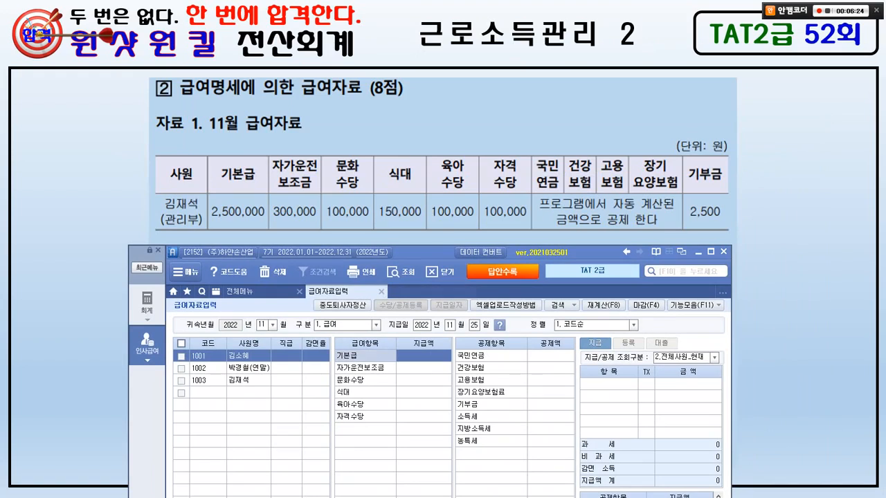
pyautogui.write('2500000')
pyautogui.press('Return')
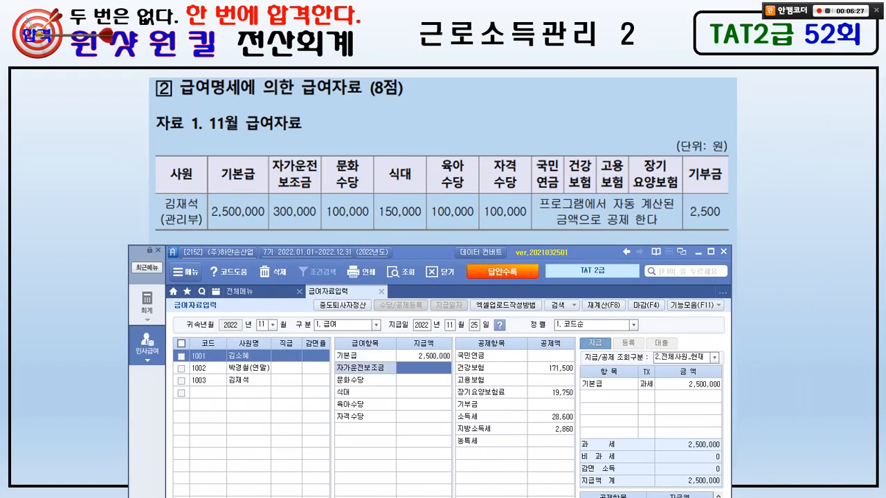
pyautogui.write('3000000')
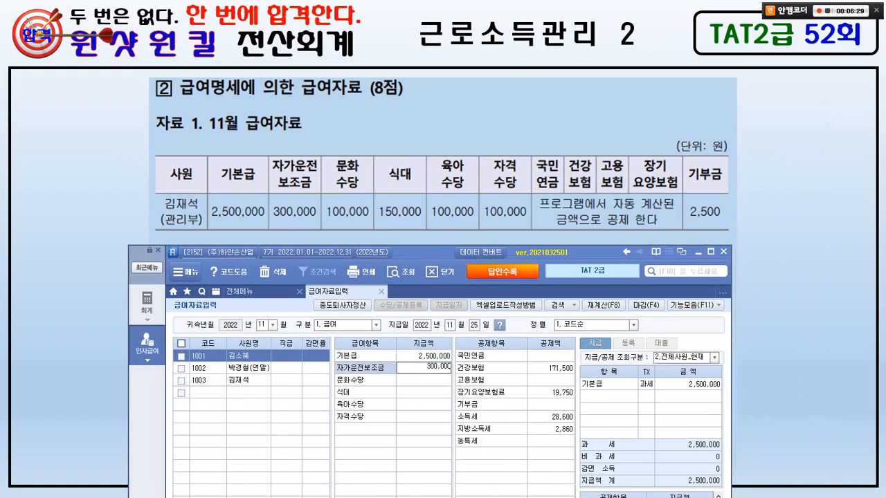
pyautogui.press('Return')
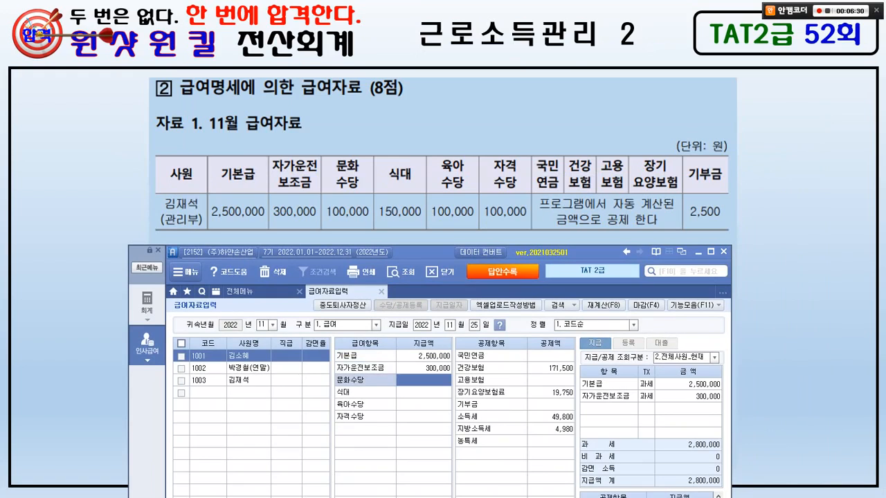
# Enter the employee's remaining allowances: 문화수당 100,000, 식대 150,000, 육아수당 100,000 and 자격수당 100,000.
pyautogui.write('1000000')
pyautogui.press('Return')
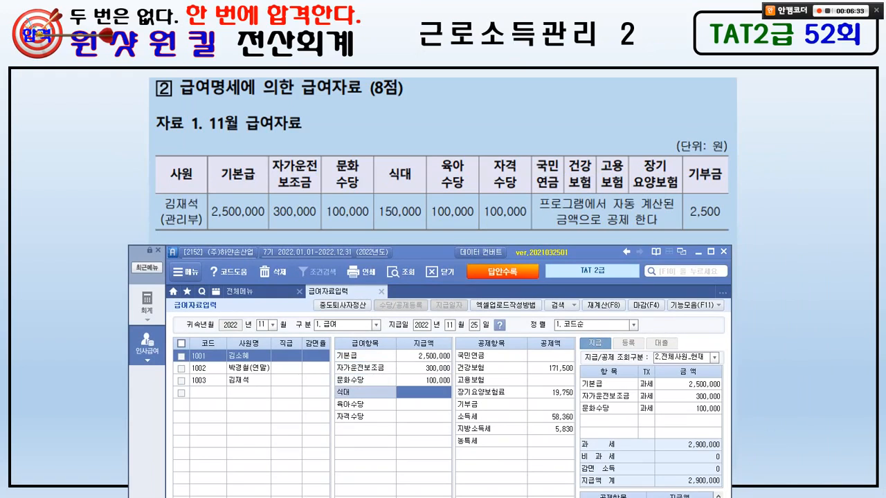
pyautogui.write('1500000')
pyautogui.press('Return')
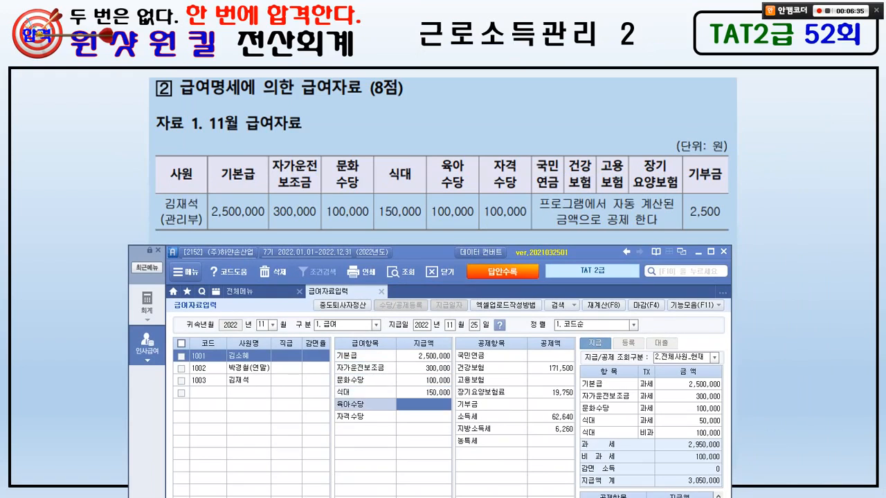
pyautogui.write('1000000')
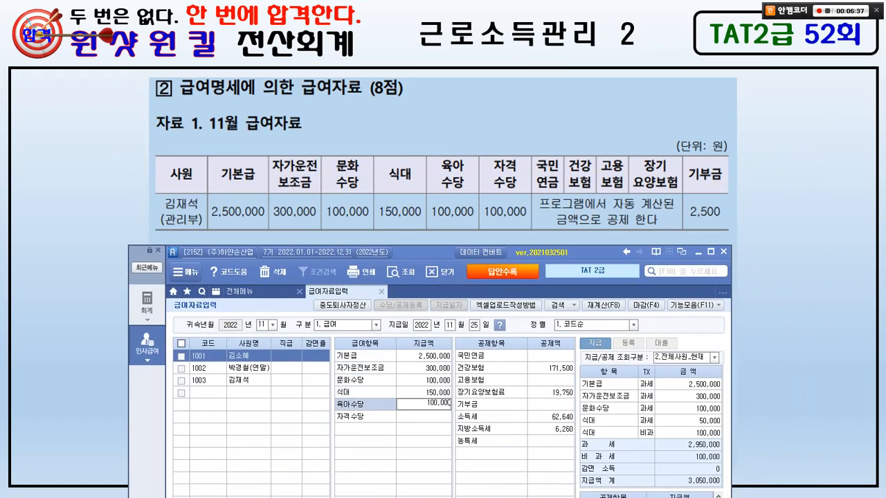
pyautogui.press('Return')
pyautogui.write('1000000')
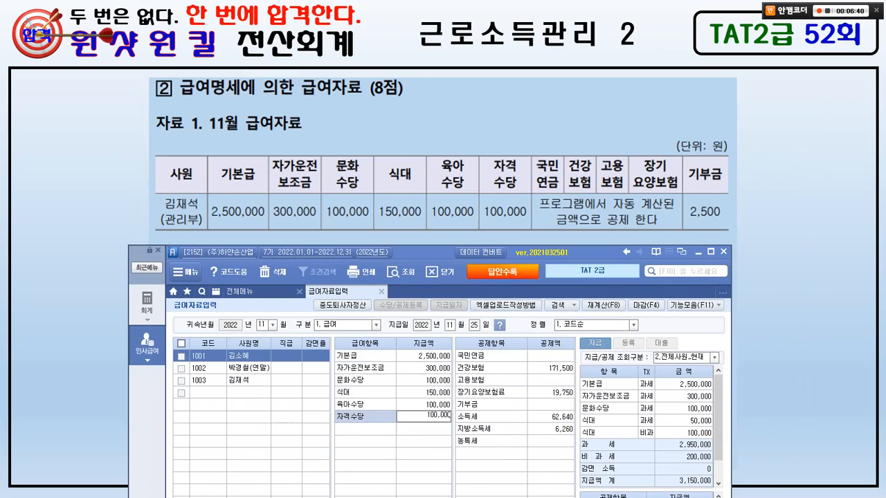
pyautogui.press('Return')
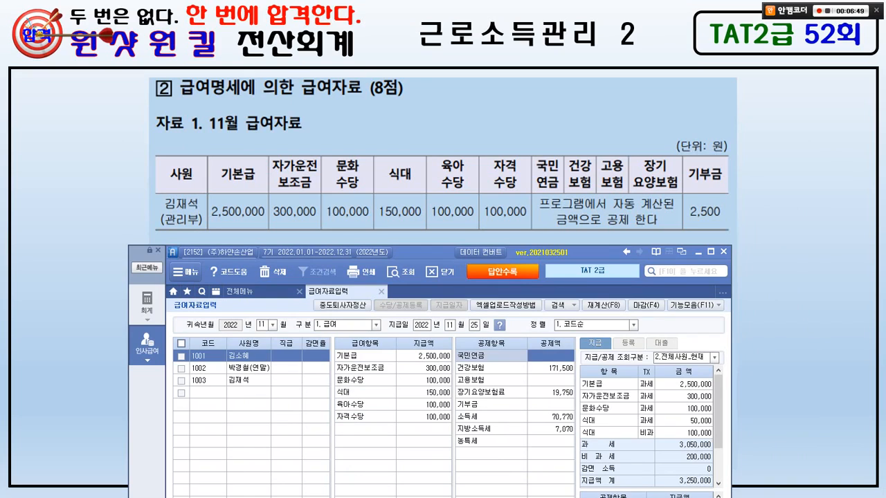
# Enter 2,500 as the employee's 기부금 deduction.
pyautogui.click(551, 405)
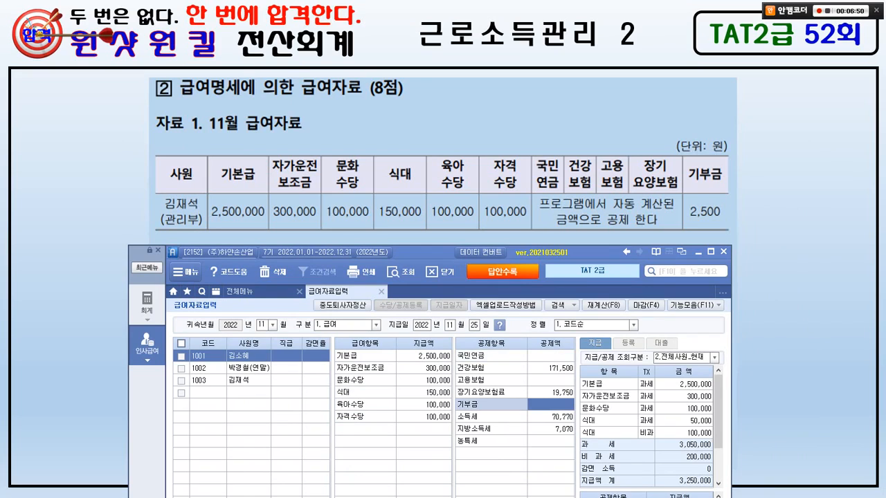
pyautogui.write('2500')
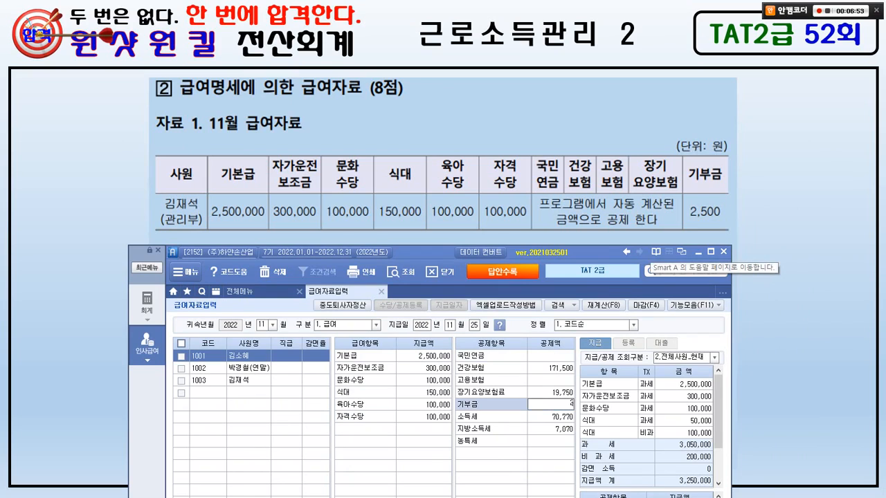
pyautogui.press('Return')
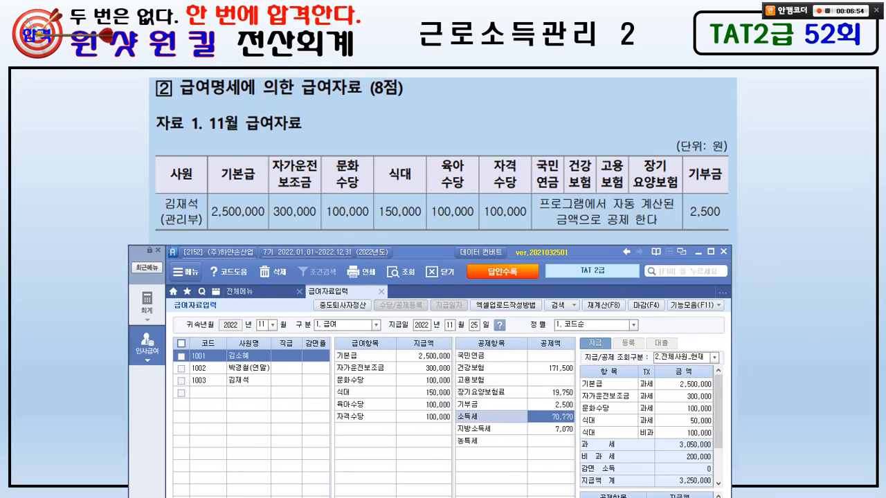
# Compare the entered payroll with the exam's allowance requirements and examine the non-taxable (비과세) total.
pyautogui.moveTo(423, 252); pyautogui.dragTo(471, 37)
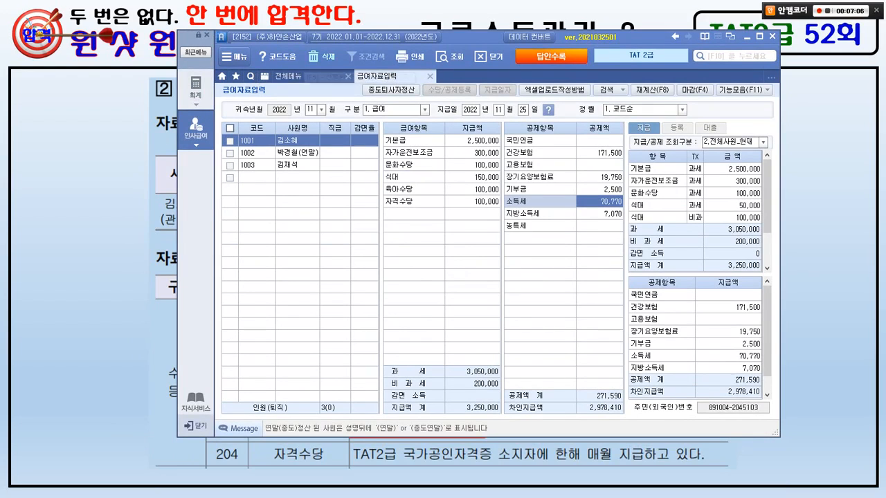
pyautogui.moveTo(465, 37); pyautogui.dragTo(703, 44)
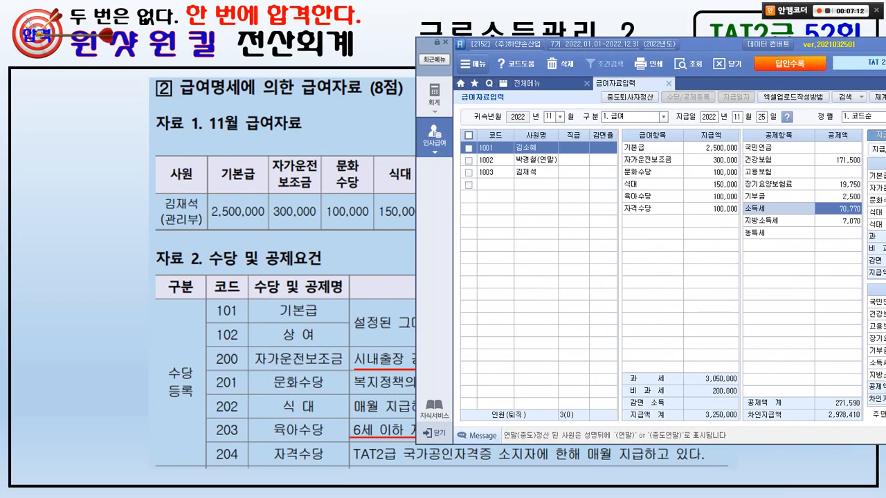
pyautogui.moveTo(633, 44); pyautogui.dragTo(684, 46)
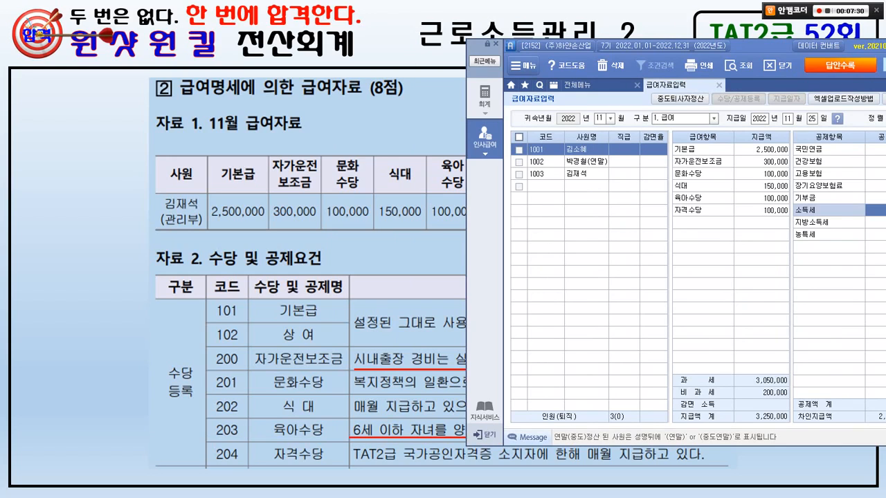
pyautogui.moveTo(720, 67); pyautogui.dragTo(419, 42)
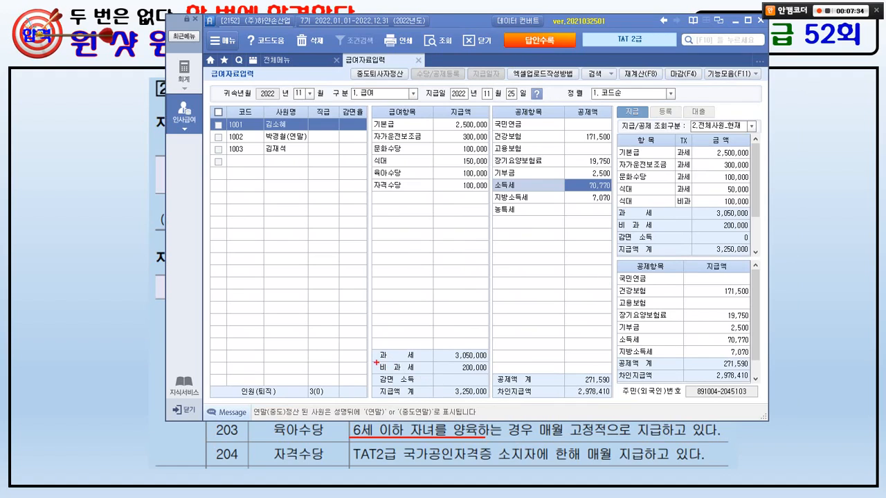
pyautogui.moveTo(372, 361); pyautogui.dragTo(491, 381)
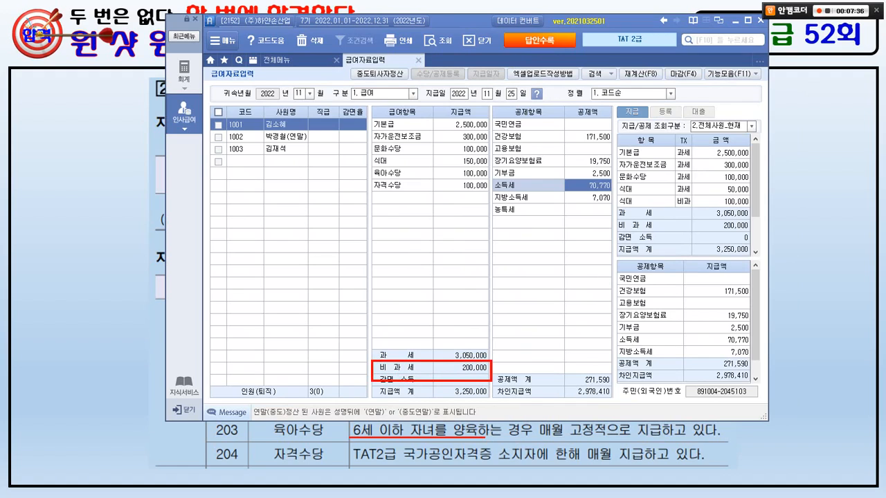
# Examine how the 식대 allowance divides between the taxable and non-taxable (비과세) amounts in the entered payroll.
pyautogui.moveTo(432, 360); pyautogui.dragTo(448, 357)
pyautogui.moveTo(364, 150); pyautogui.dragTo(490, 168)
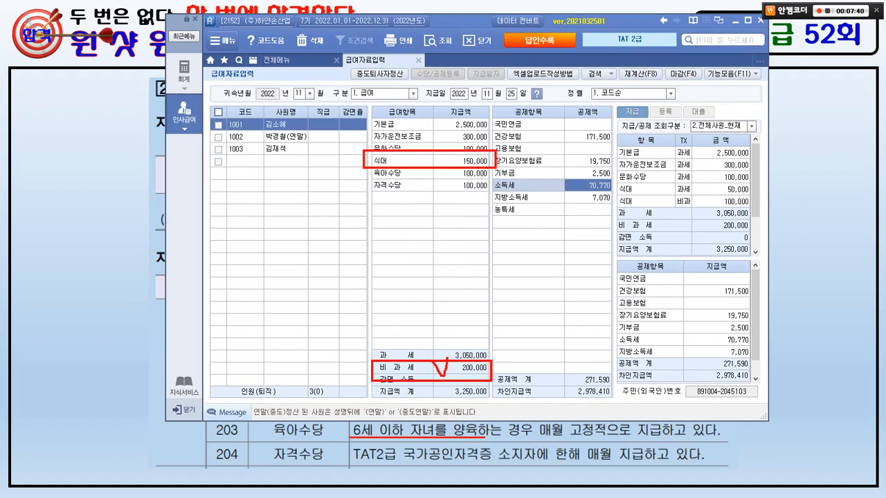
pyautogui.moveTo(386, 215)
pyautogui.mouseDown()
pyautogui.moveTo(402, 202)
pyautogui.moveTo(414, 221)
pyautogui.moveTo(459, 220)
pyautogui.moveTo(450, 229)
pyautogui.moveTo(379, 208)
pyautogui.moveTo(429, 237)
pyautogui.moveTo(379, 252)
pyautogui.moveTo(352, 374)
pyautogui.mouseUp()
pyautogui.moveTo(507, 216)
pyautogui.mouseDown()
pyautogui.moveTo(519, 238)
pyautogui.moveTo(503, 240)
pyautogui.mouseUp()
pyautogui.moveTo(505, 219); pyautogui.dragTo(517, 220)
pyautogui.moveTo(521, 220)
pyautogui.mouseDown()
pyautogui.moveTo(523, 231)
pyautogui.moveTo(533, 223)
pyautogui.moveTo(563, 228)
pyautogui.mouseUp()
pyautogui.moveTo(559, 223); pyautogui.dragTo(554, 253)
pyautogui.moveTo(538, 222)
pyautogui.mouseDown()
pyautogui.moveTo(564, 150)
pyautogui.moveTo(592, 160)
pyautogui.mouseUp()
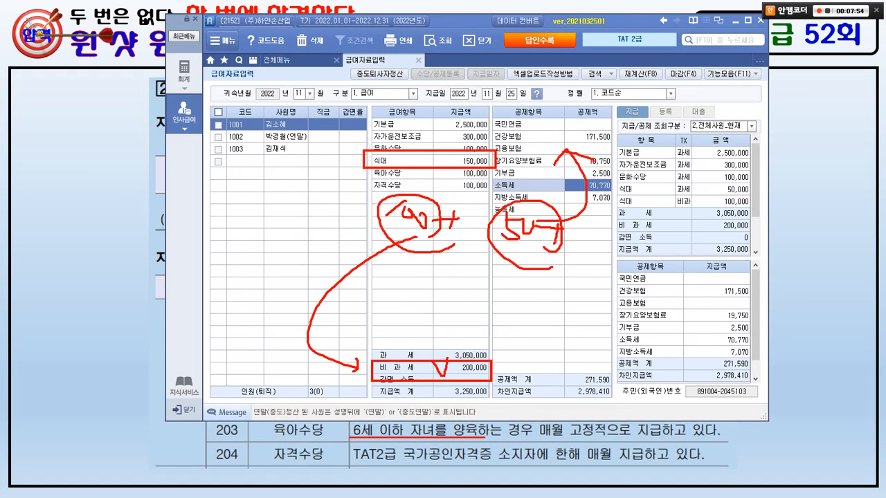
pyautogui.press('Escape')
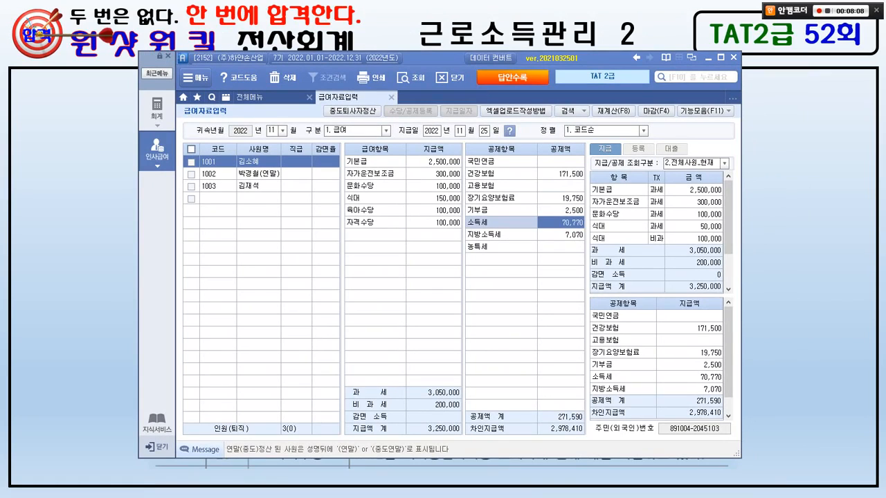
# Clear the 기본급 and 자가운전보조금 amounts entered for the first listed employee.
pyautogui.click(249, 187)
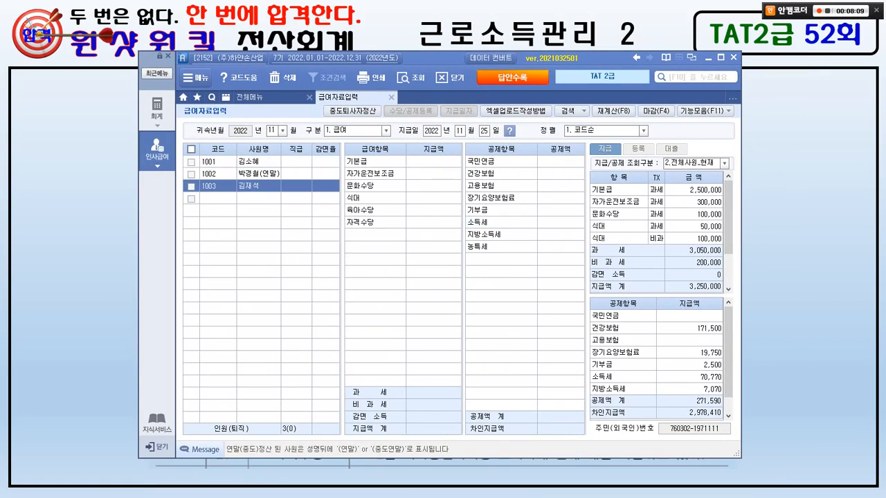
pyautogui.click(249, 162)
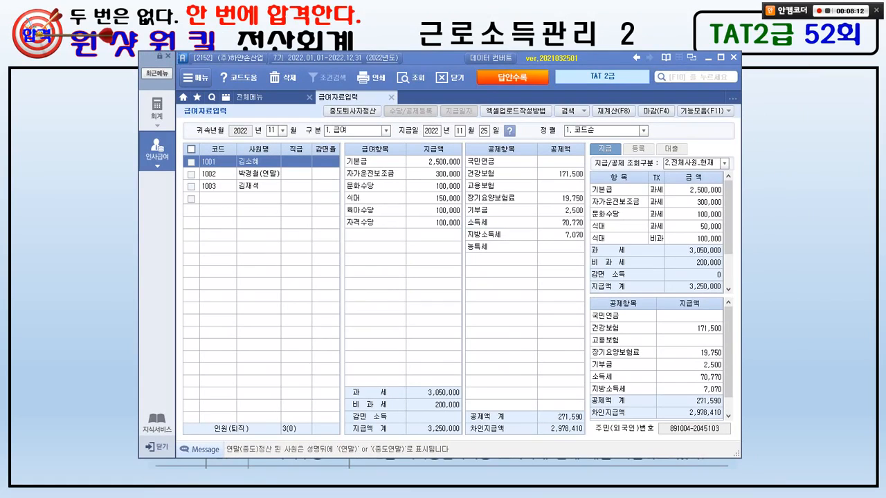
pyautogui.click(249, 186)
pyautogui.click(249, 162)
pyautogui.click(434, 162)
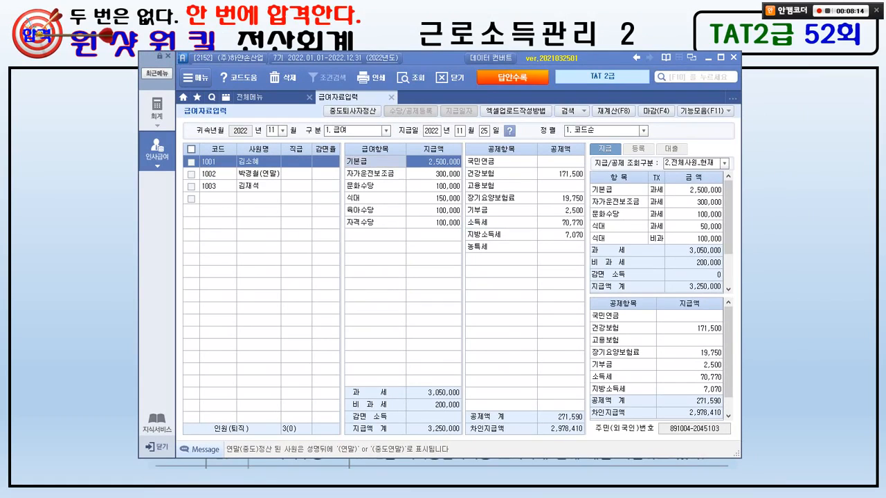
pyautogui.press('Delete')
pyautogui.press('Return')
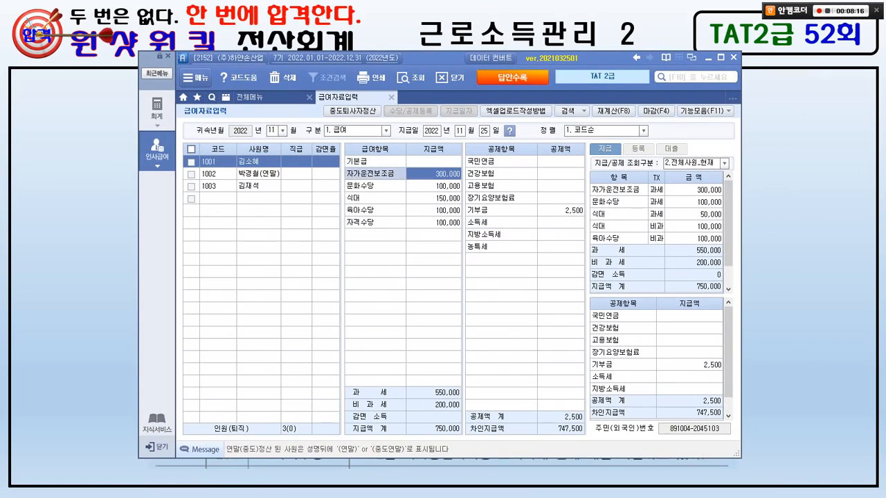
pyautogui.press('Delete')
pyautogui.press('Return')
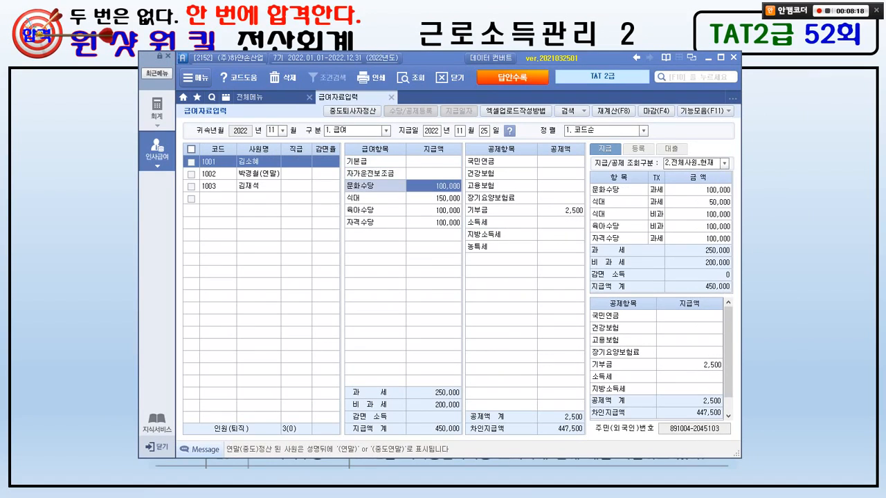
# Clear the same employee's 문화수당, 식대, 육아수당 and 자격수당 amounts.
pyautogui.press('Delete')
pyautogui.press('Return')
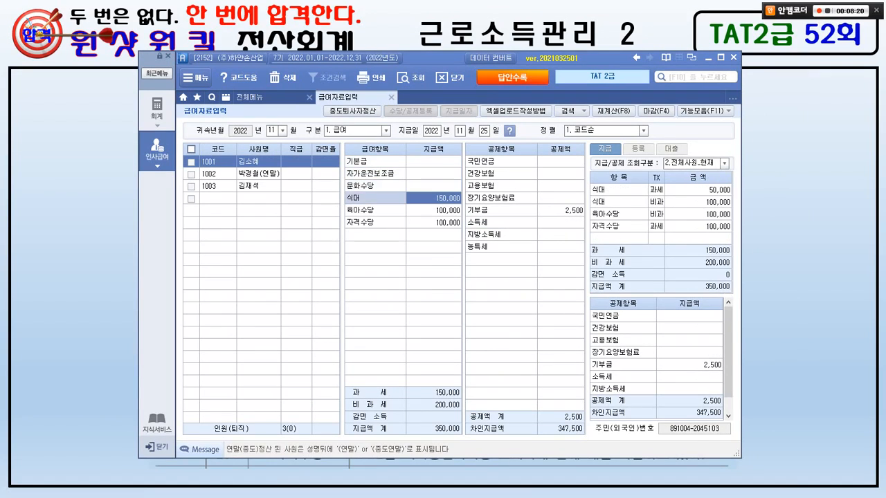
pyautogui.press('Delete')
pyautogui.press('Return')
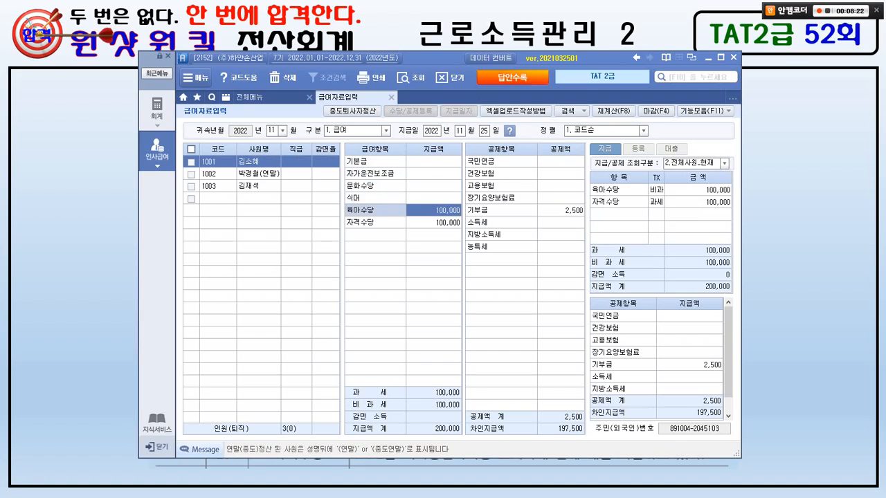
pyautogui.press('Delete')
pyautogui.press('Return')
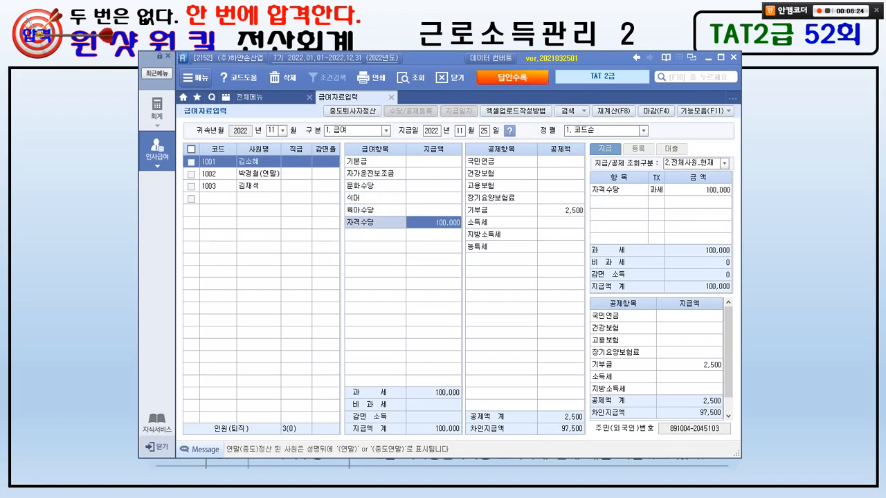
pyautogui.write('0')
pyautogui.press('Return')
# Set the first listed employee's 기부금 deduction to 0.
pyautogui.click(561, 210)
pyautogui.write('0')
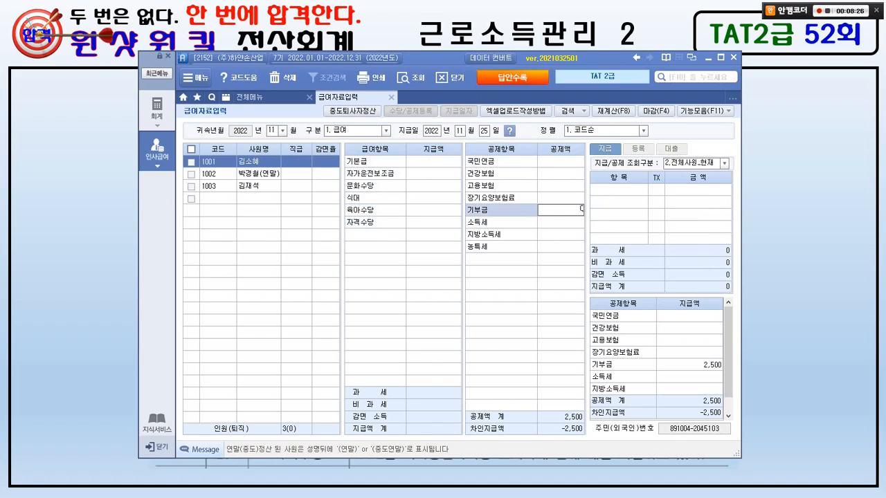
pyautogui.press('Return')
# For the third listed employee, enter 기본급 2,500,000 and 자가운전보조금 300,000 from the exam's November pay table.
pyautogui.click(258, 186)
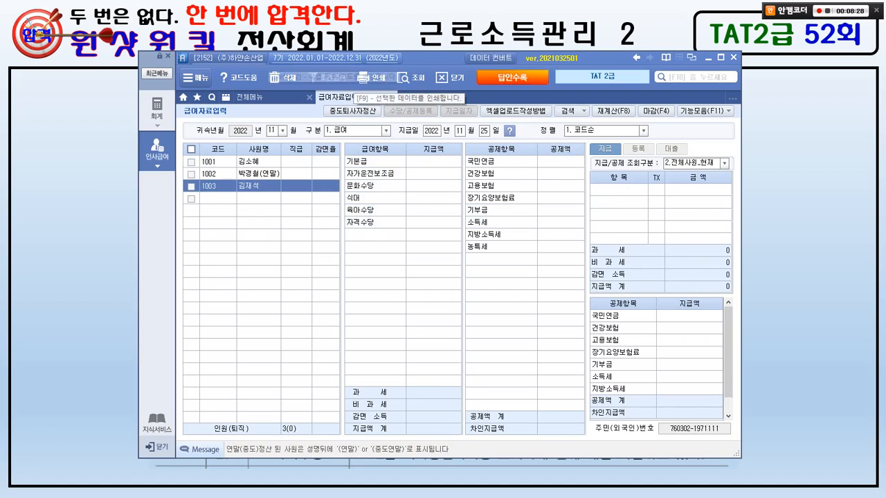
pyautogui.moveTo(416, 58); pyautogui.dragTo(409, 234)
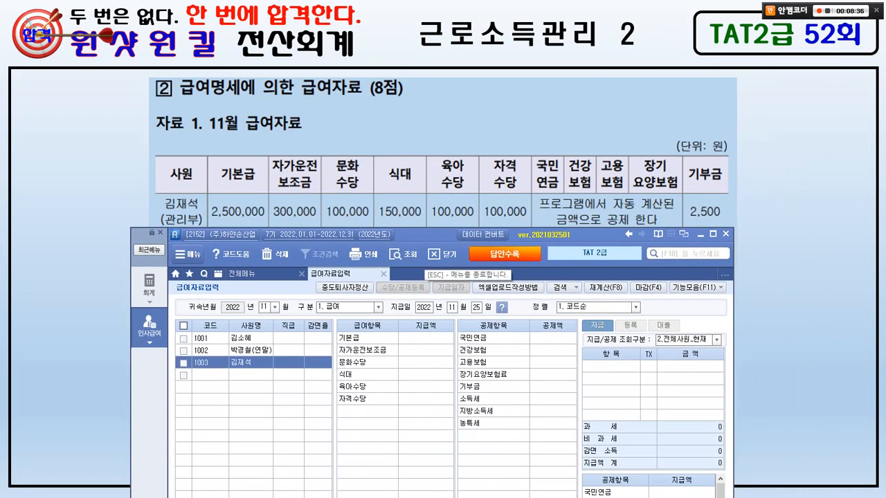
pyautogui.click(426, 337)
pyautogui.write('2500000')
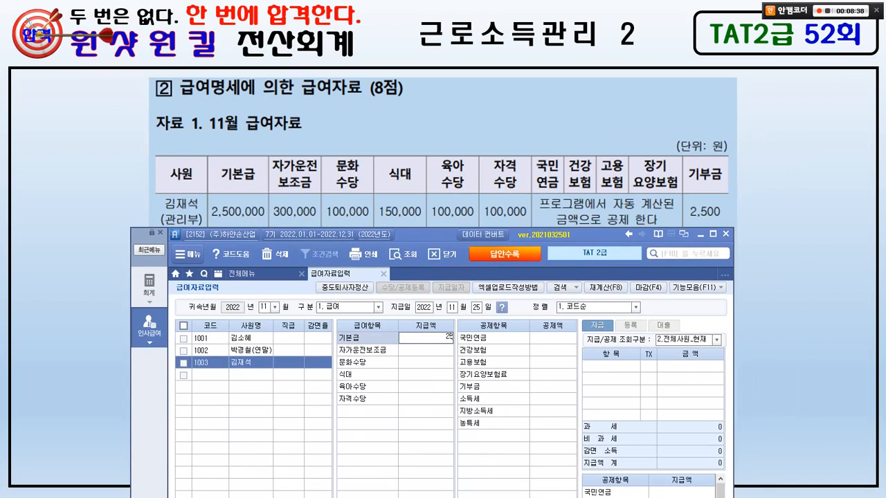
pyautogui.press('Return')
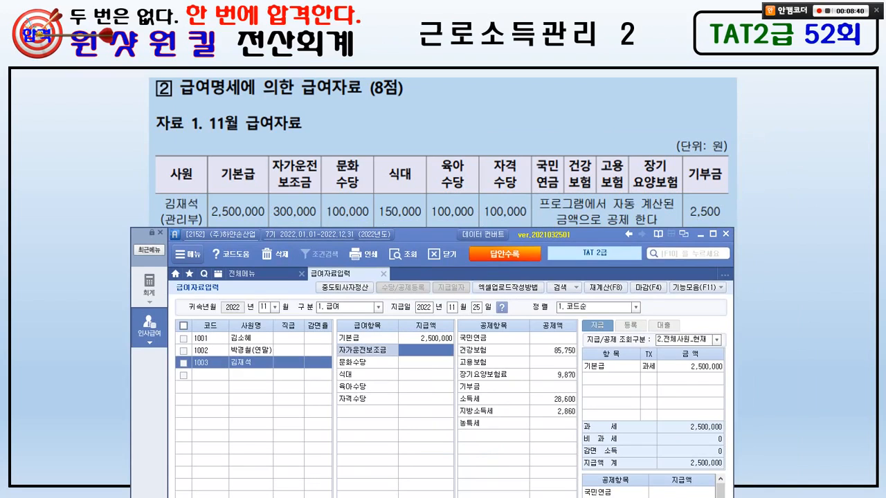
pyautogui.write('3000000')
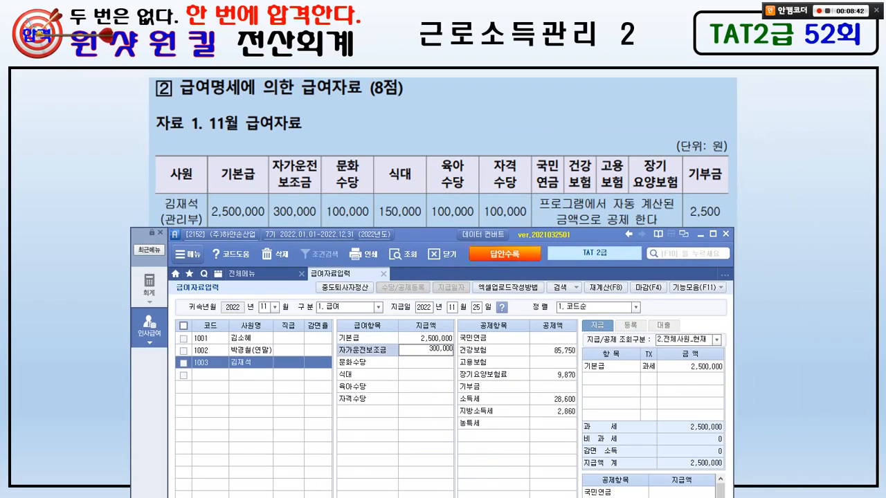
pyautogui.press('Return')
# Enter the third employee's remaining allowances: 문화수당 100,000, 식대 150,000, 육아수당 100,000 and 자격수당 100,000.
pyautogui.write('1000000')
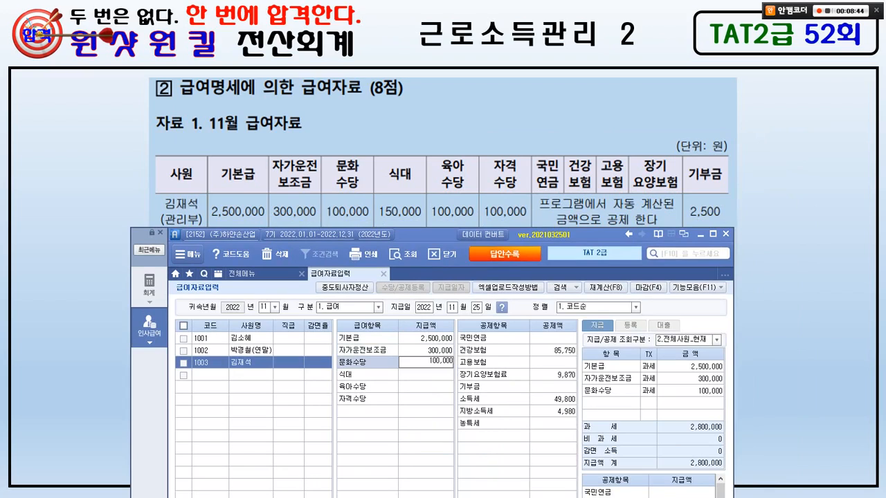
pyautogui.press('Return')
pyautogui.write('1500000')
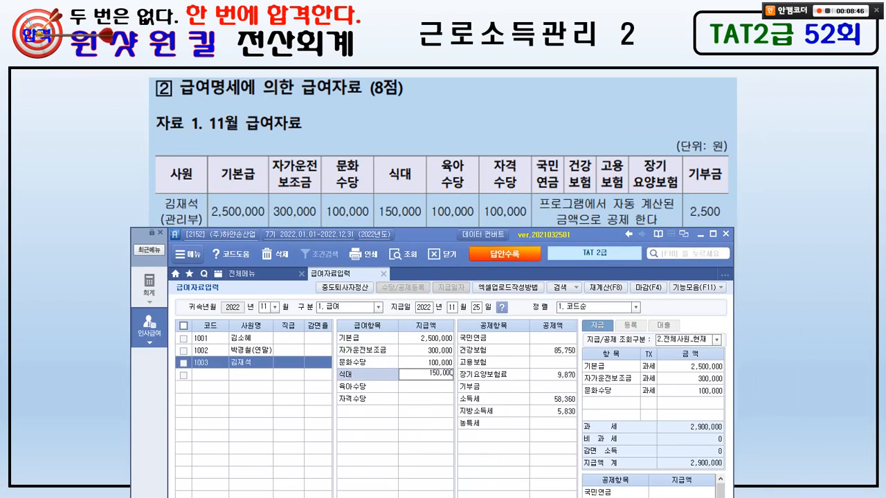
pyautogui.press('Return')
pyautogui.write('1000000')
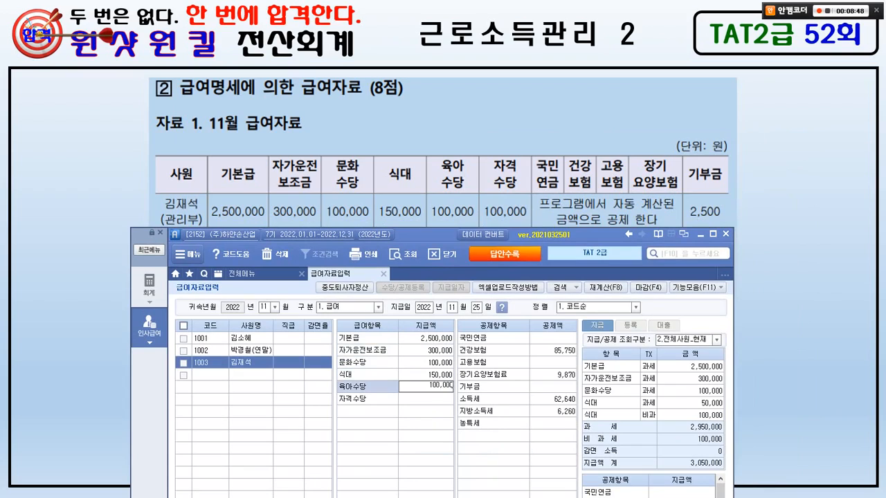
pyautogui.press('Return')
pyautogui.write('1000000')
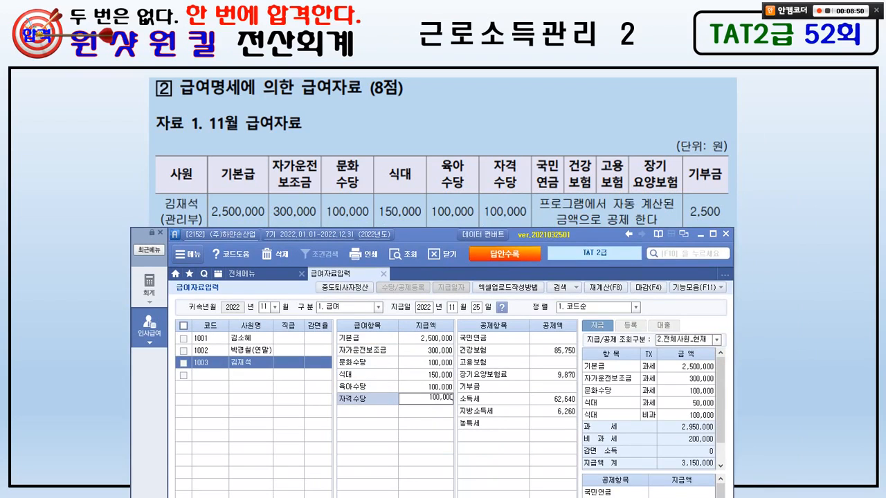
pyautogui.press('Return')
# Enter 2,500 as the third employee's 기부금 deduction.
pyautogui.press('Return')
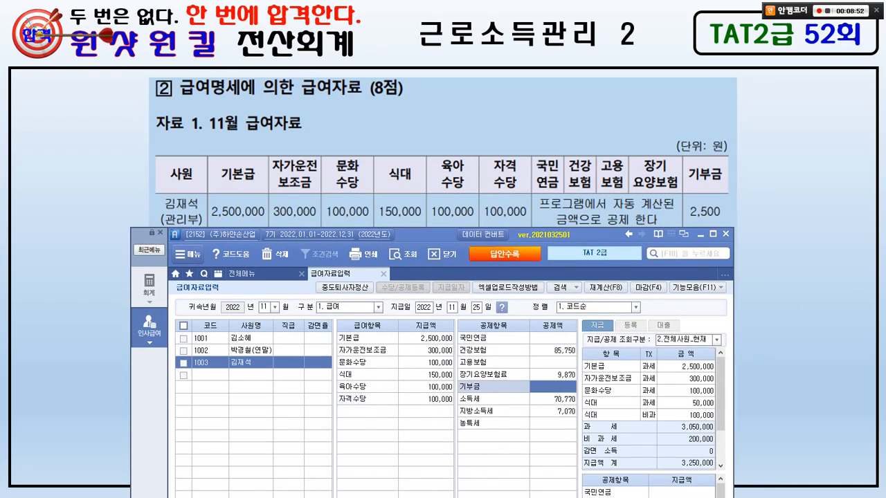
pyautogui.write('2500')
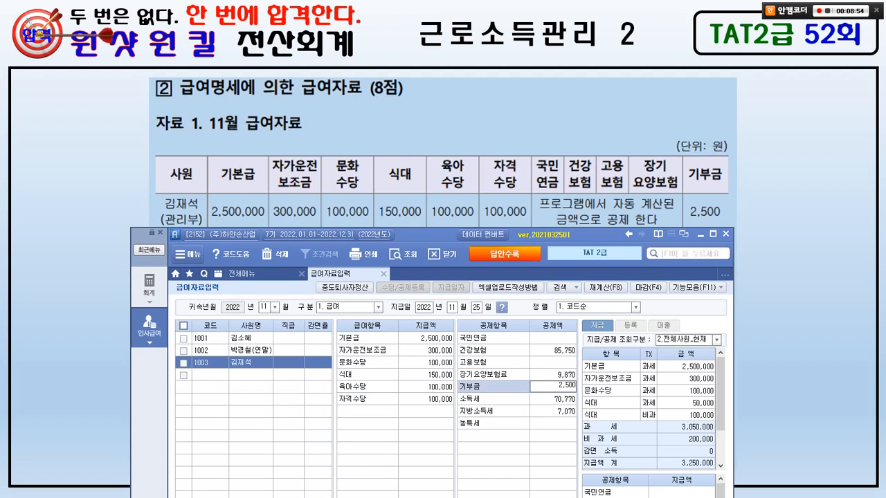
pyautogui.press('Return')
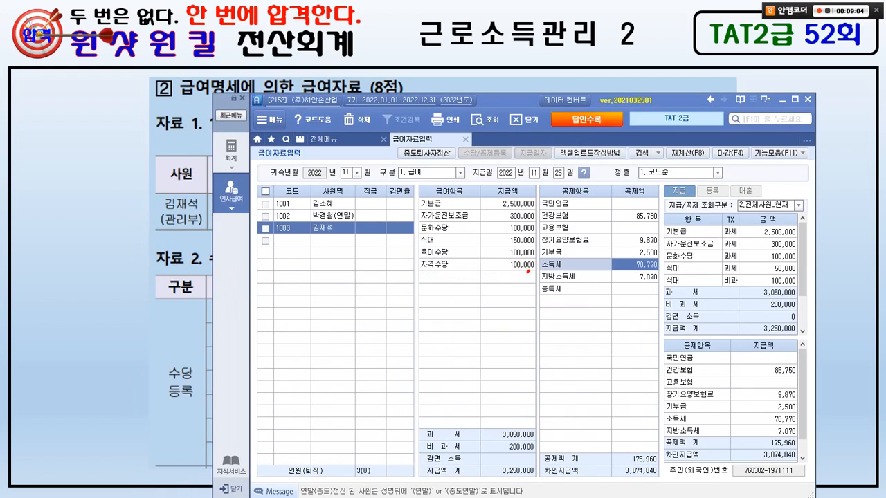
# Check the third employee's allowance amounts, non-taxable (비과세) total and 기부금 deduction, and that the correct employee is selected.
pyautogui.moveTo(528, 272)
pyautogui.mouseDown()
pyautogui.moveTo(513, 187)
pyautogui.moveTo(505, 290)
pyautogui.mouseUp()
pyautogui.moveTo(416, 436); pyautogui.dragTo(537, 458)
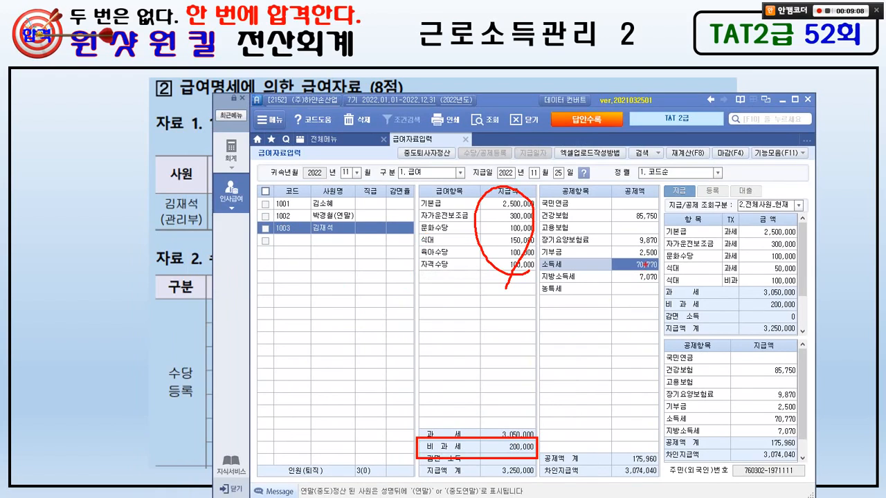
pyautogui.moveTo(650, 261)
pyautogui.mouseDown()
pyautogui.moveTo(641, 246)
pyautogui.moveTo(649, 253)
pyautogui.mouseUp()
pyautogui.moveTo(300, 221)
pyautogui.mouseDown()
pyautogui.moveTo(386, 240)
pyautogui.moveTo(448, 219)
pyautogui.mouseUp()
pyautogui.moveTo(342, 215); pyautogui.dragTo(375, 189)
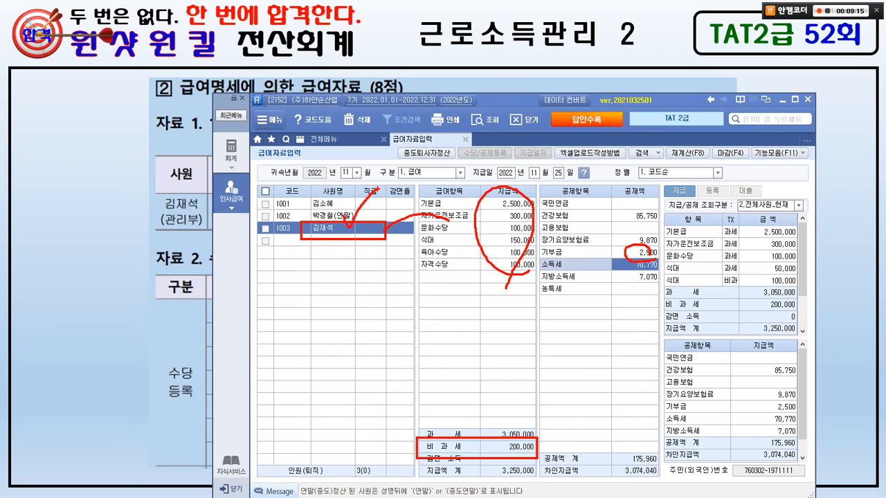
pyautogui.moveTo(350, 210)
pyautogui.mouseDown()
pyautogui.moveTo(309, 212)
pyautogui.moveTo(313, 191)
pyautogui.moveTo(341, 203)
pyautogui.moveTo(334, 214)
pyautogui.moveTo(338, 172)
pyautogui.mouseUp()
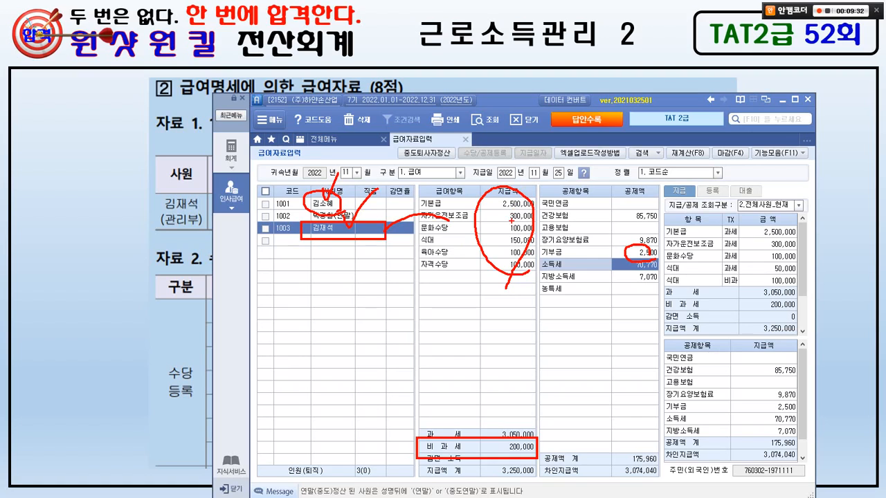
pyautogui.press('Escape')
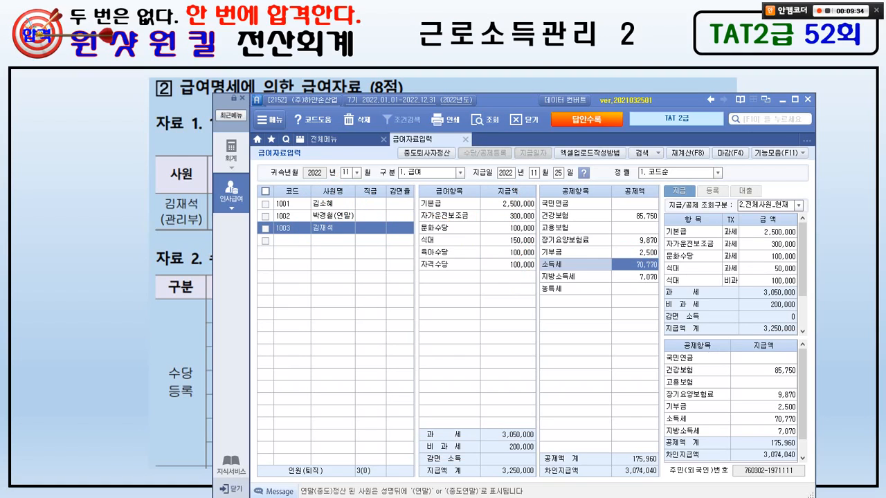
# Switch to the exam slides and read the 원천징수이행상황신고서 task and the prior month's unrefunded income tax condition.
pyautogui.hotkey('alt', 'Tab')
pyautogui.press('Right')
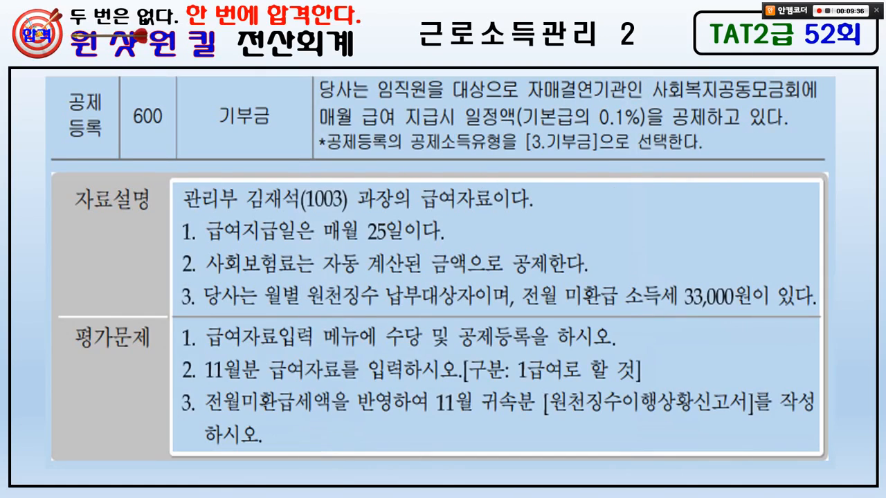
pyautogui.hotkey('ctrl', '2')
pyautogui.moveTo(192, 339)
pyautogui.mouseDown()
pyautogui.moveTo(179, 347)
pyautogui.moveTo(194, 341)
pyautogui.moveTo(198, 371)
pyautogui.moveTo(179, 376)
pyautogui.moveTo(196, 359)
pyautogui.mouseUp()
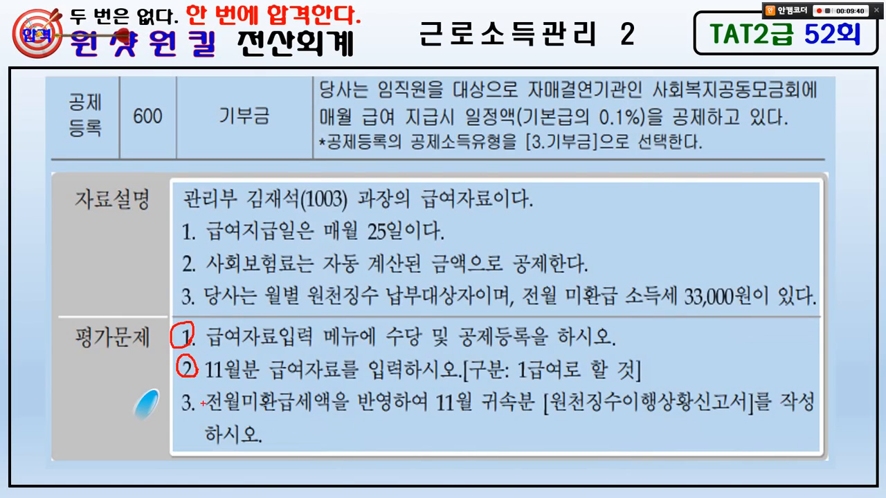
pyautogui.moveTo(204, 413); pyautogui.dragTo(434, 413)
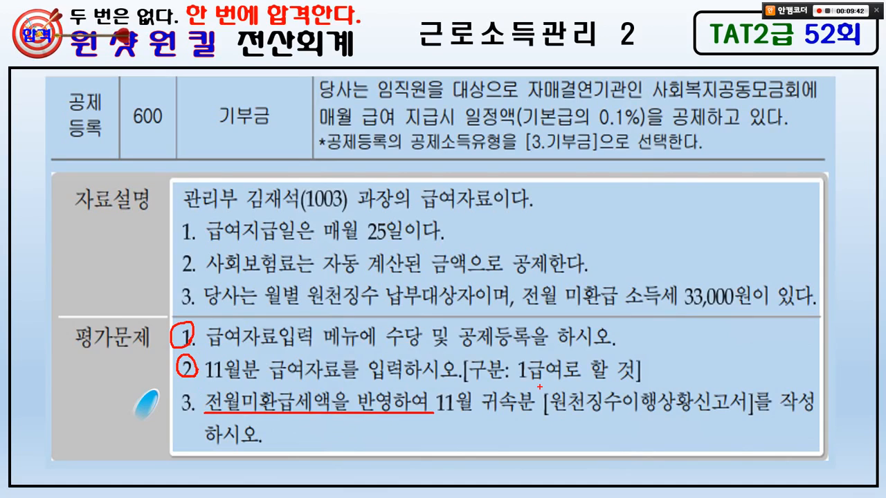
pyautogui.moveTo(539, 386); pyautogui.dragTo(762, 419)
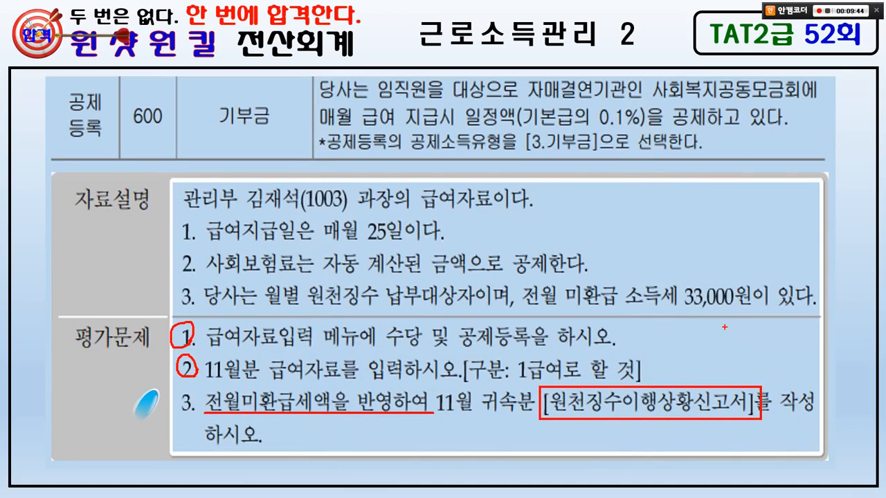
pyautogui.moveTo(724, 327)
pyautogui.mouseDown()
pyautogui.moveTo(640, 331)
pyautogui.moveTo(530, 306)
pyautogui.moveTo(736, 287)
pyautogui.moveTo(712, 313)
pyautogui.mouseUp()
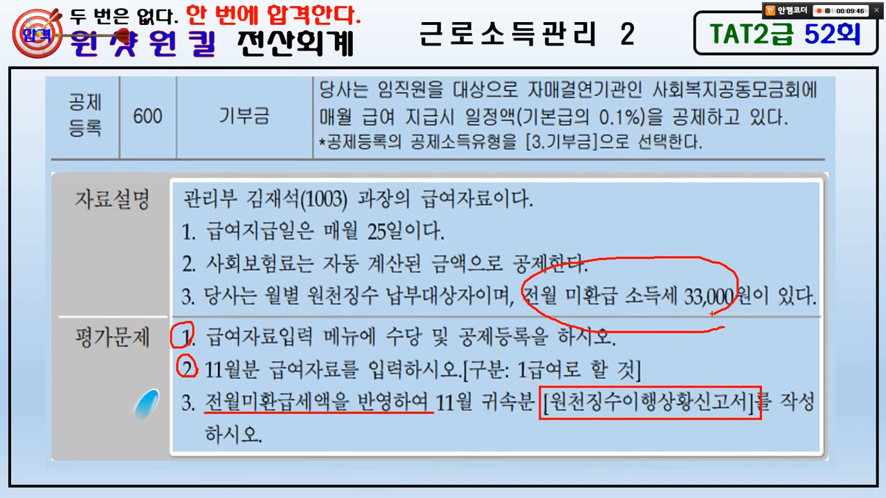
pyautogui.press('Escape')
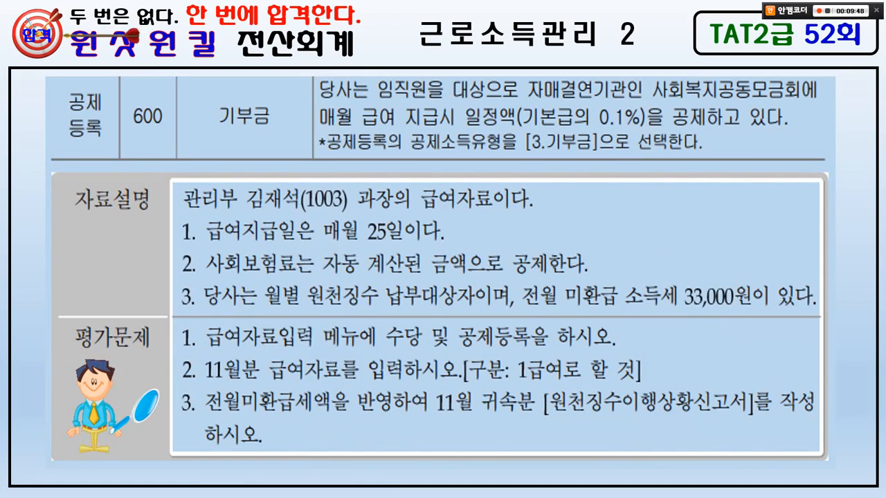
# Switch back to the accounting program, close 급여자료입력 and open the 원천징수이행상황신고서 from the 근로소득관리 group.
pyautogui.press('super')
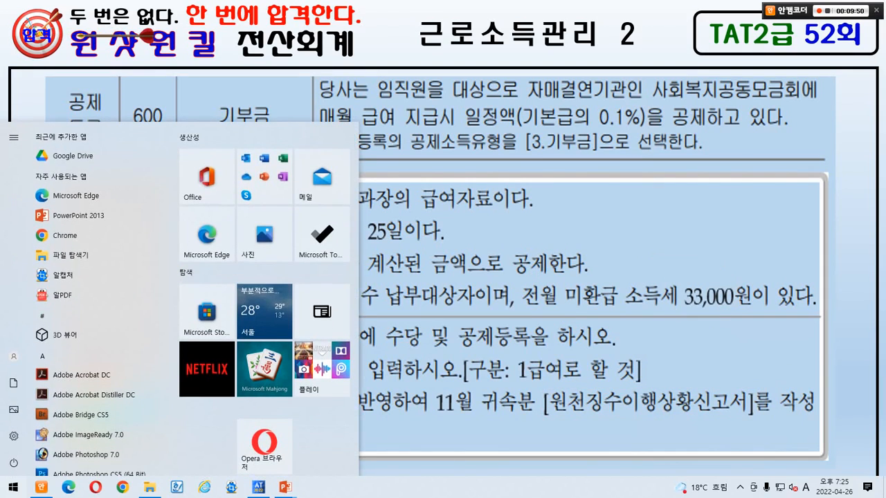
pyautogui.click(259, 487)
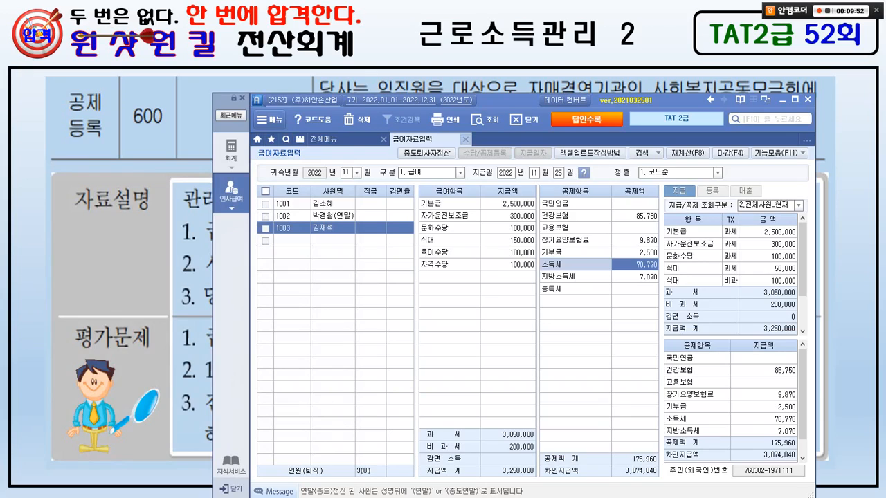
pyautogui.click(466, 139)
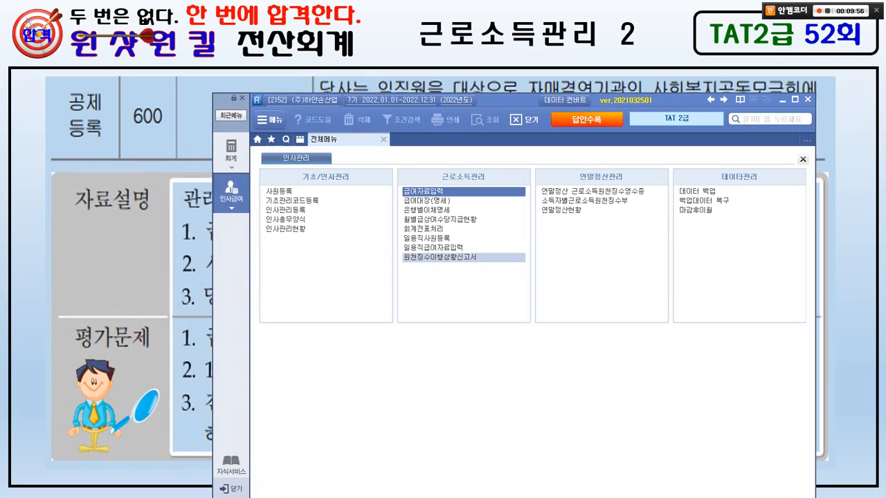
pyautogui.click(441, 256)
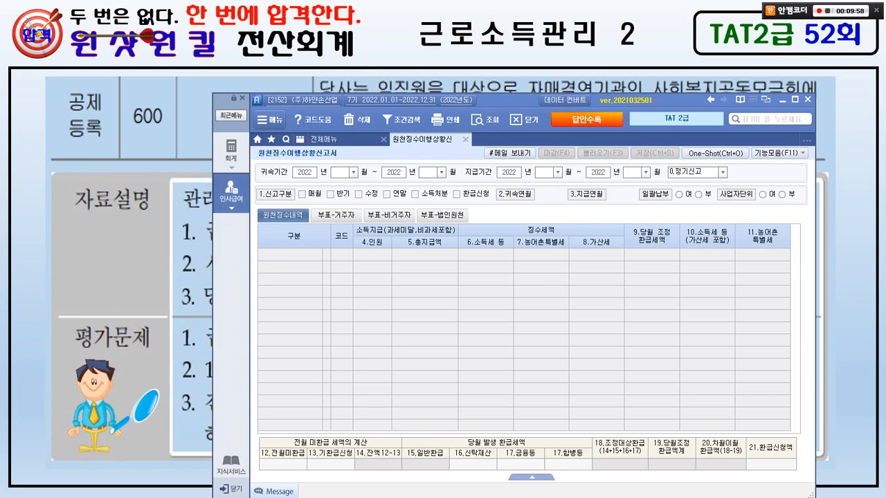
# Set the return's 귀속기간 from November 2022 to November 2022 and the 지급기간 start month to 11.
pyautogui.write('11')
pyautogui.press('Return')
pyautogui.press('Return')
pyautogui.write('11')
pyautogui.press('Return')
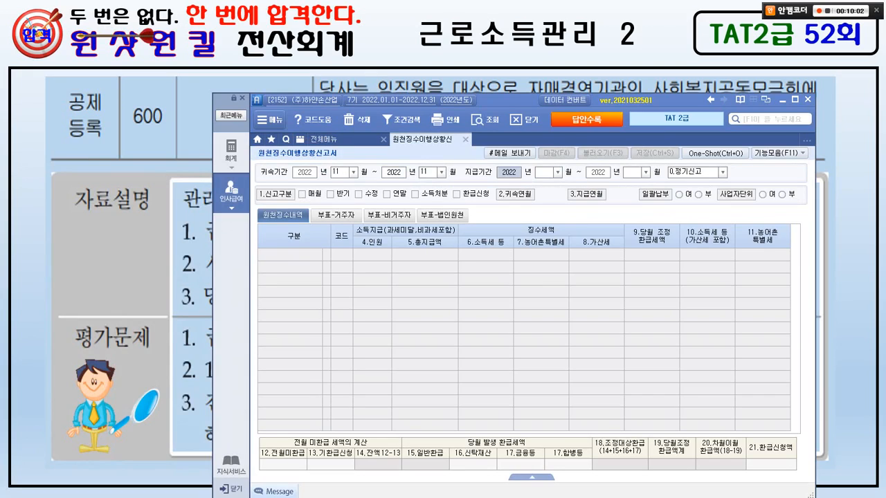
pyautogui.press('Return')
pyautogui.write('11')
pyautogui.press('Return')
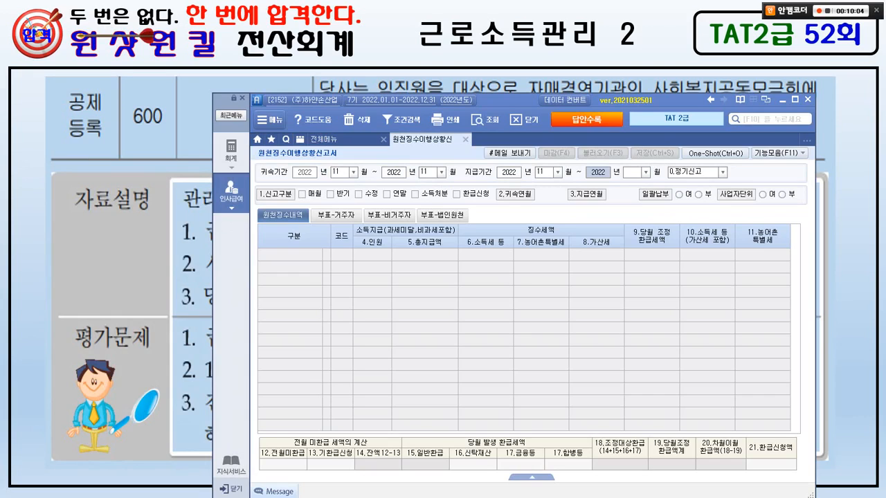
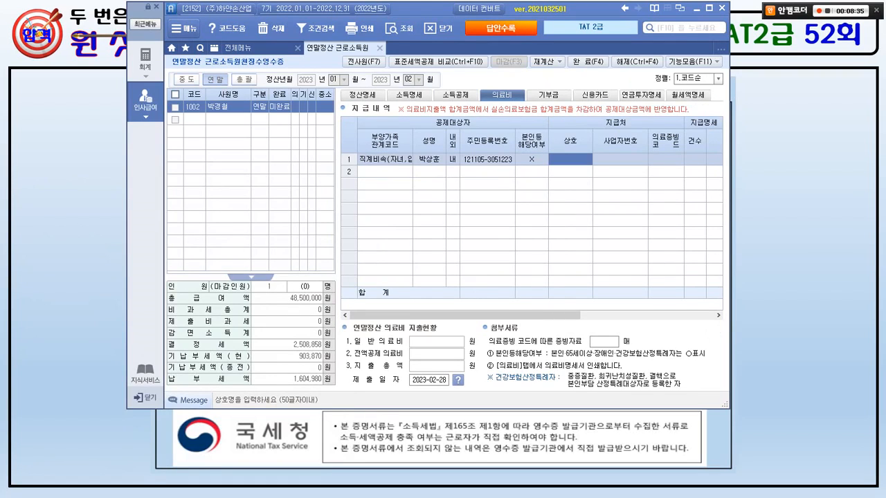
# In the child's 의료비 row, leave 상호 and 사업자번호 blank, choose 국세청 as 의료증빙코드 and enter 1 as 건수.
pyautogui.press('Return')
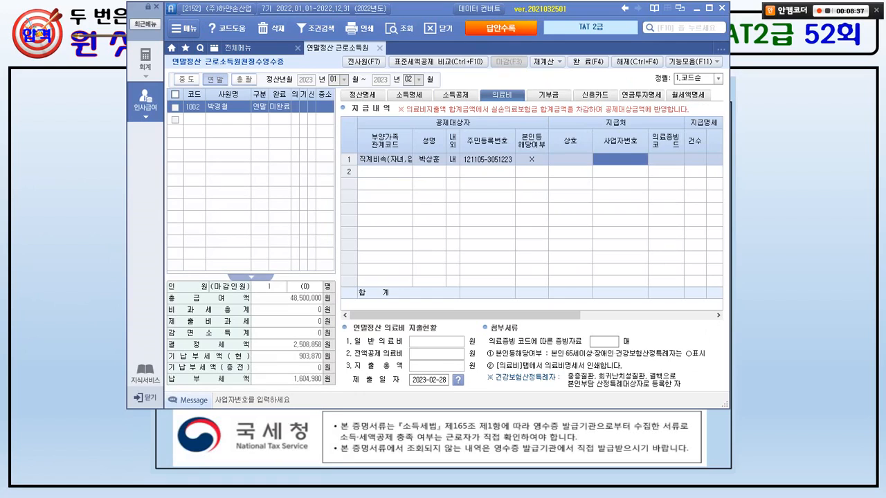
pyautogui.press('Return')
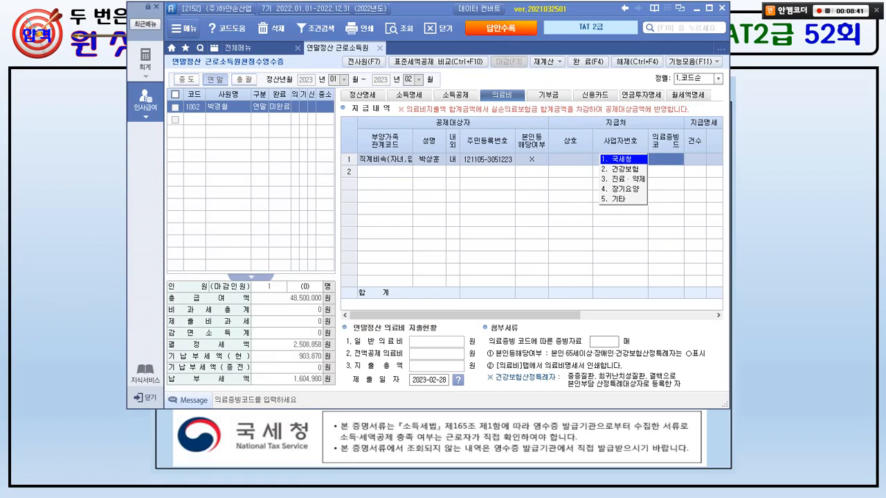
pyautogui.press('Return')
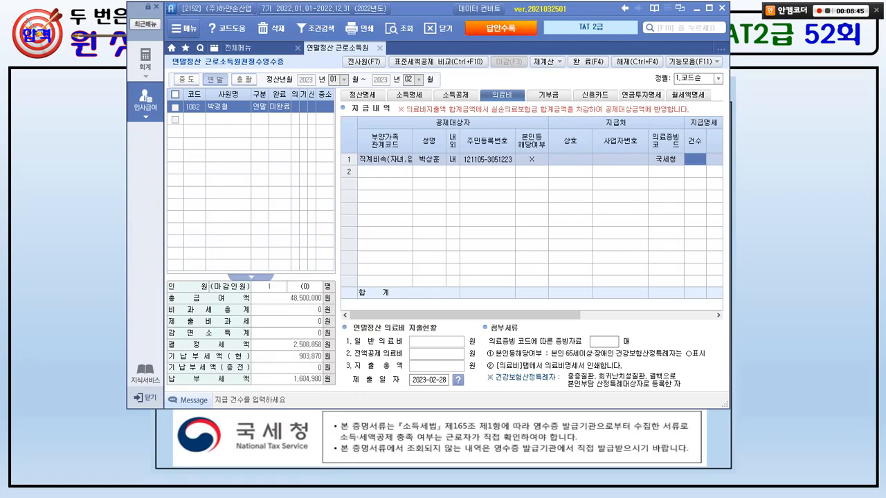
pyautogui.write('1')
pyautogui.press('Return')
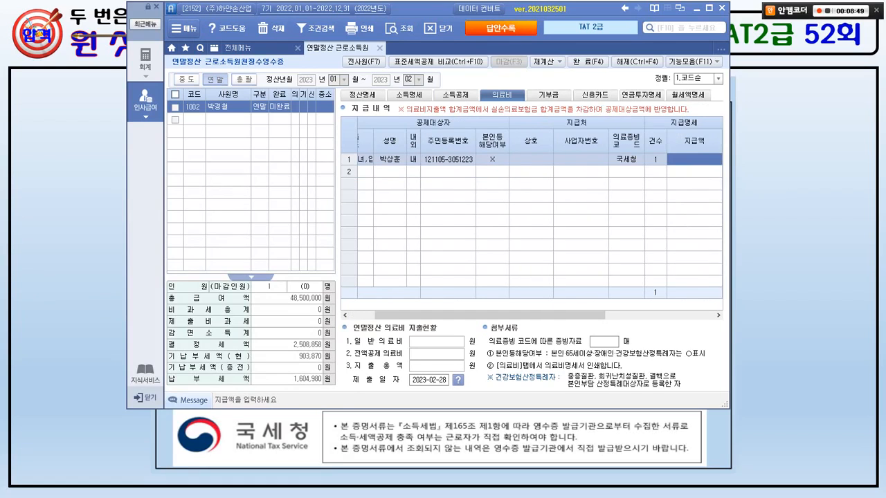
# Check the medical expense total on the slide and enter 8,560,000 as the child's 지급액, leaving 실손의료보험금 blank.
pyautogui.hotkey('alt', 'Tab')
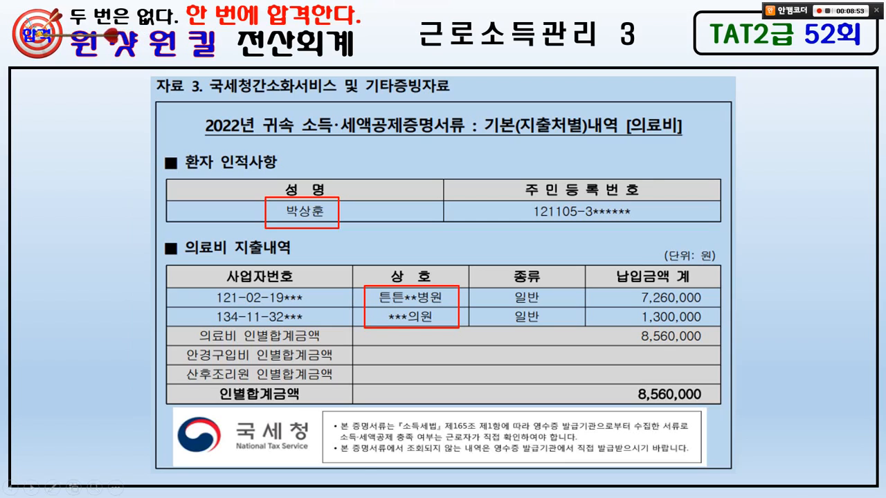
pyautogui.press('super')
pyautogui.click(259, 487)
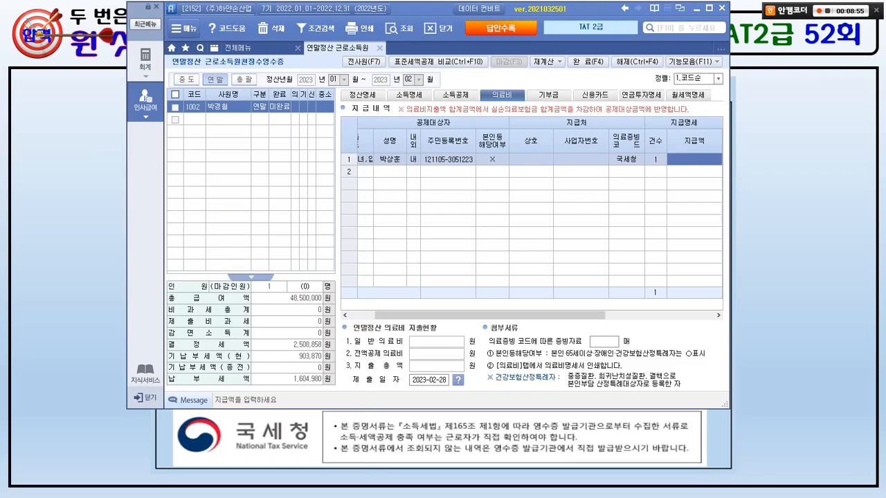
pyautogui.write('8560000')
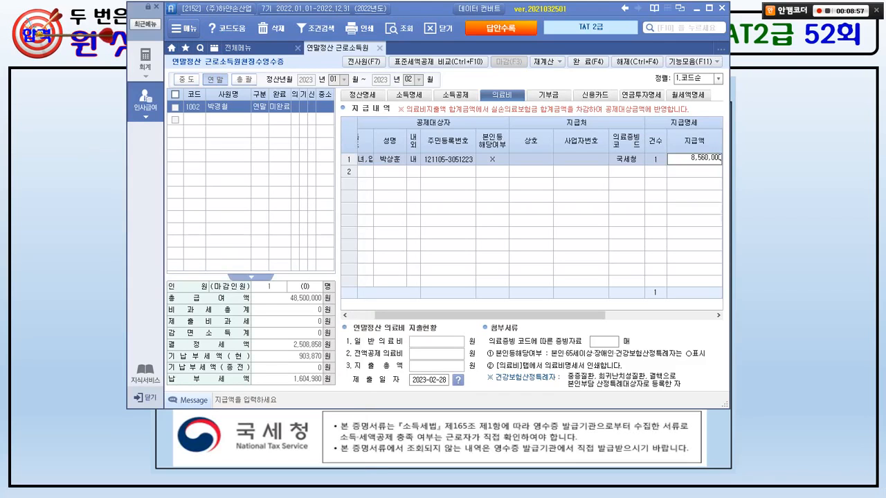
pyautogui.press('Return')
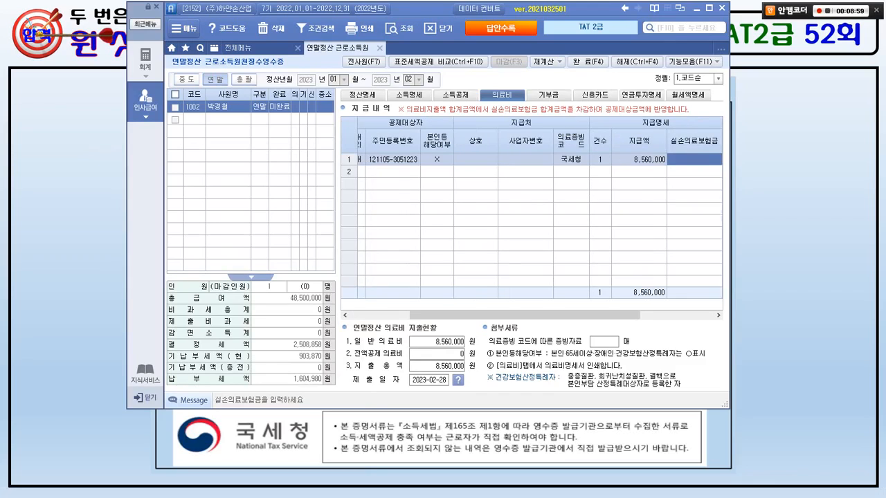
pyautogui.press('Return')
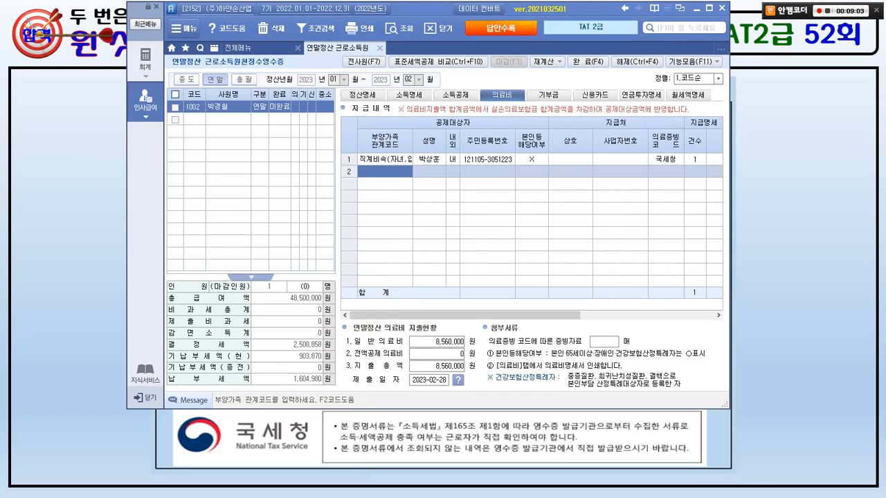
# Read the insurance premium slide, then open the 소득공제 details at the employee's own 국세청 보장성 insurance entry.
pyautogui.hotkey('alt', 'Tab')
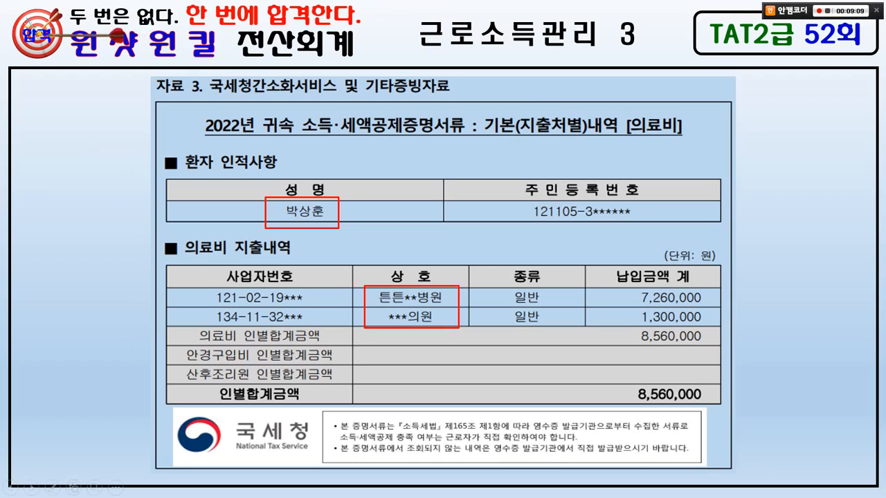
pyautogui.press('Right')
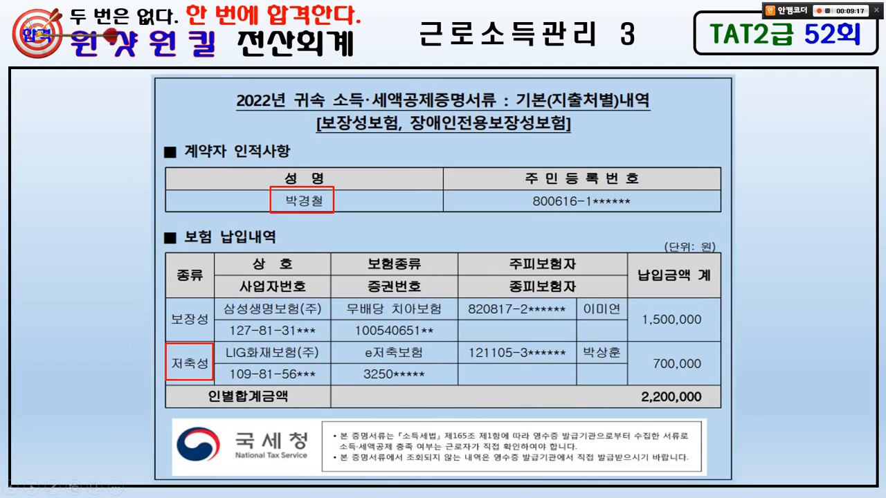
pyautogui.press('super')
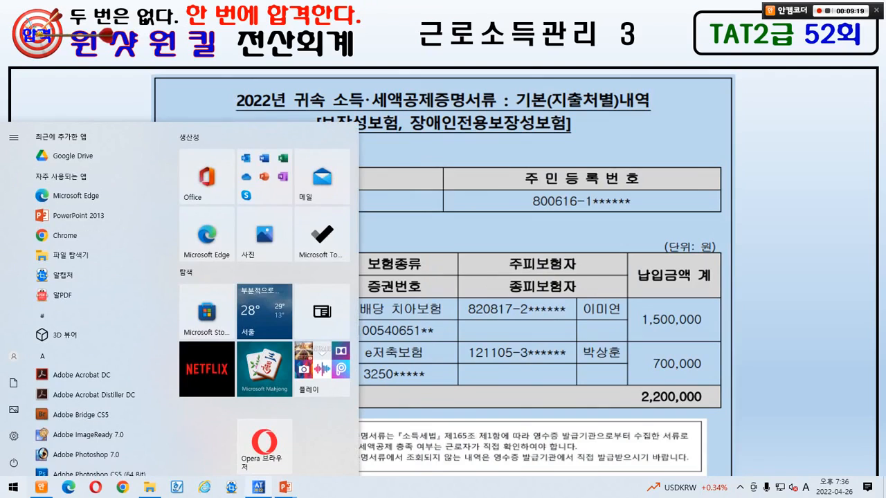
pyautogui.click(261, 487)
pyautogui.click(455, 95)
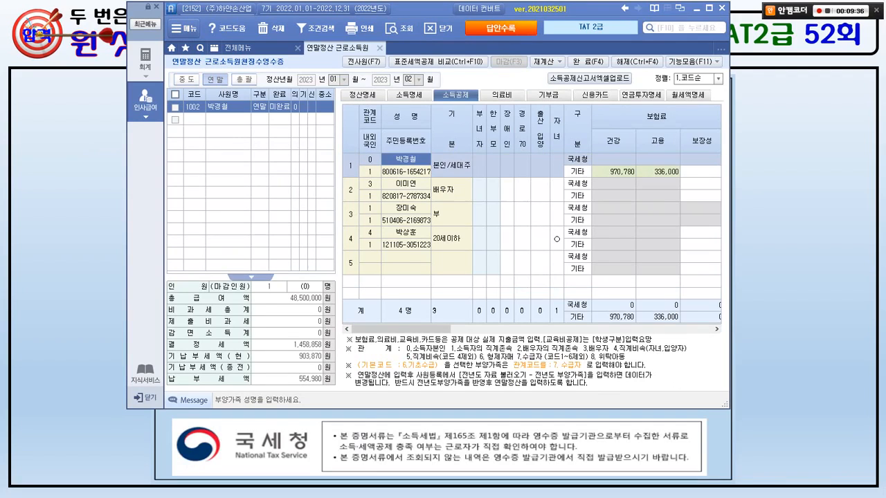
pyautogui.click(406, 172)
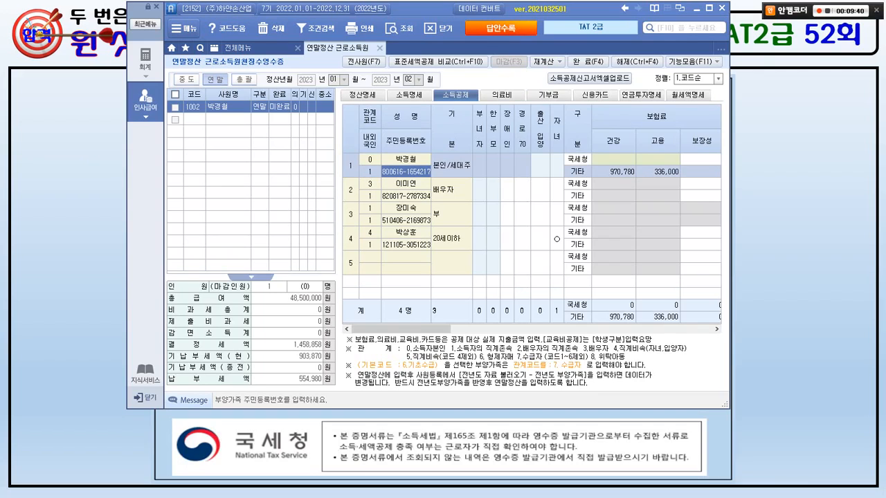
pyautogui.click(657, 159)
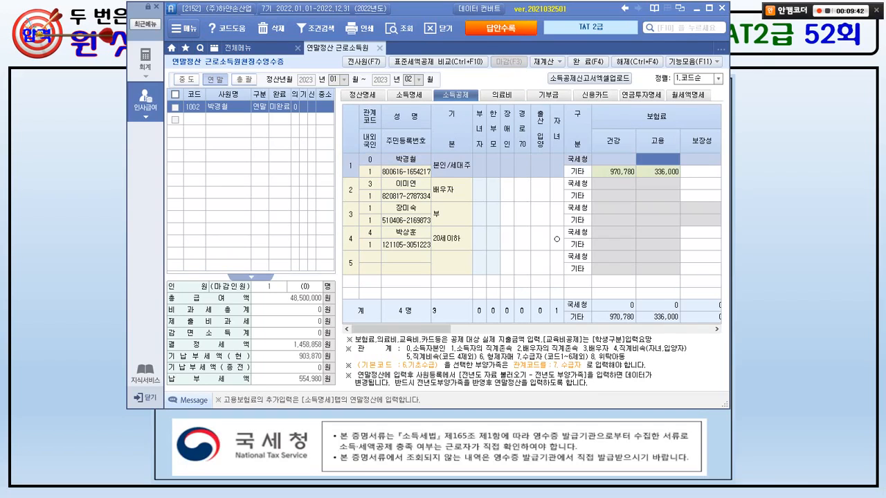
pyautogui.click(701, 159)
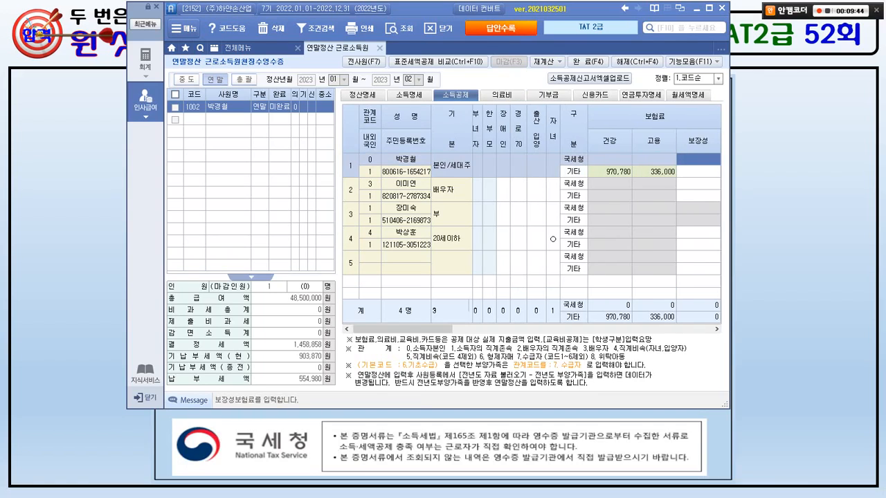
# Recheck the insured person on the insurance slide and enter 1,500,000 as the spouse's 국세청 보장성 insurance premium.
pyautogui.hotkey('alt', 'Tab')
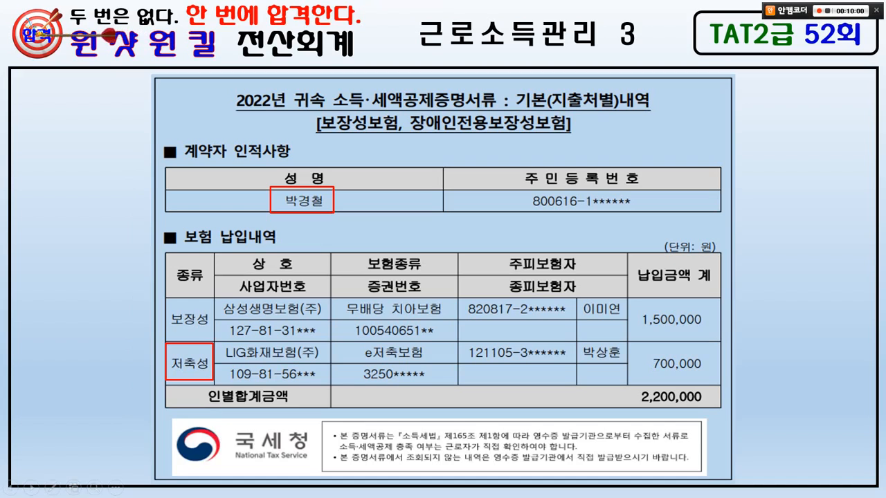
pyautogui.press('super')
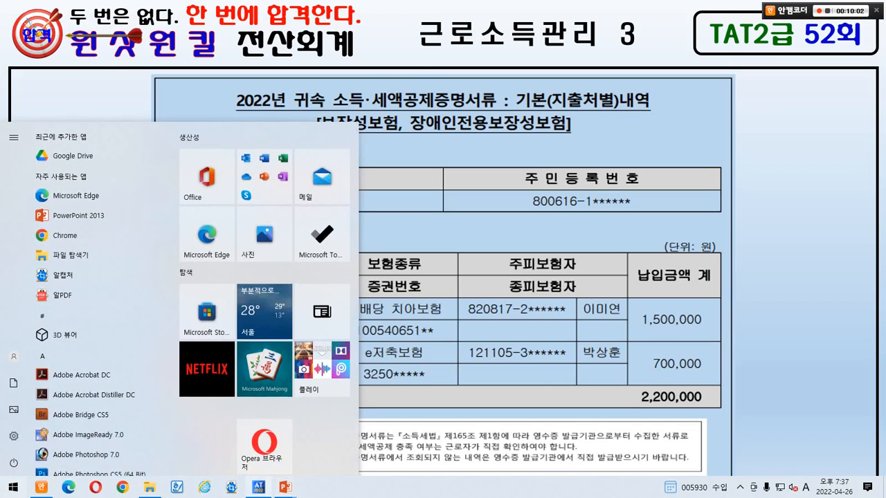
pyautogui.click(295, 490)
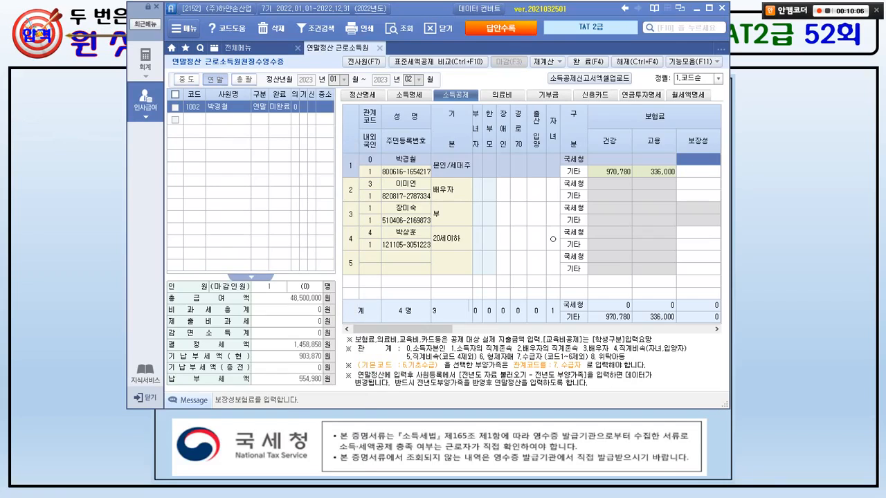
pyautogui.hotkey('alt', 'Tab')
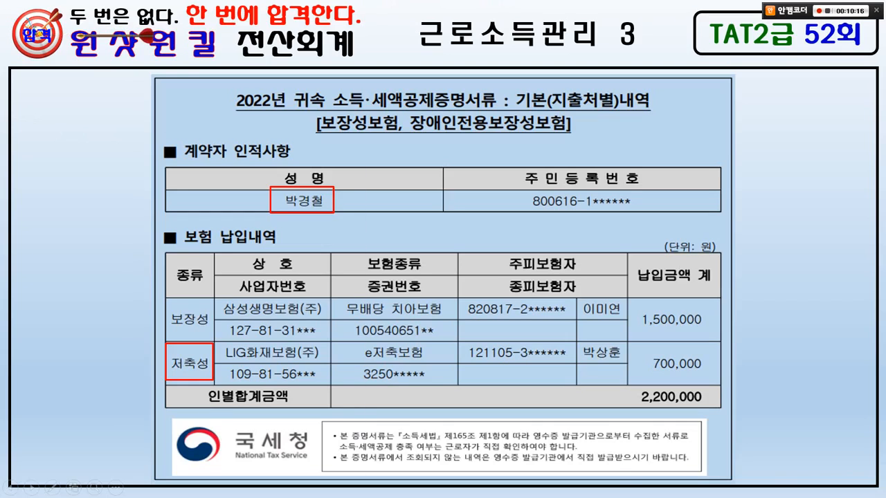
pyautogui.press('super')
pyautogui.hotkey('alt', 'Tab')
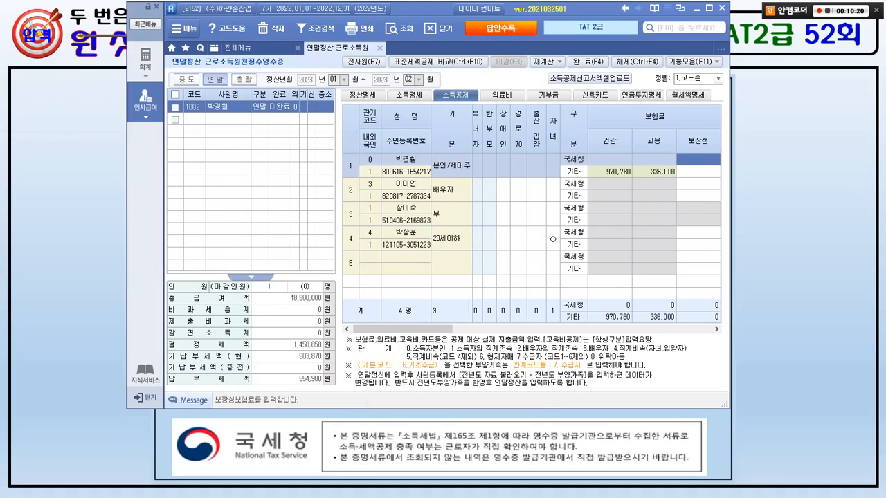
pyautogui.click(698, 183)
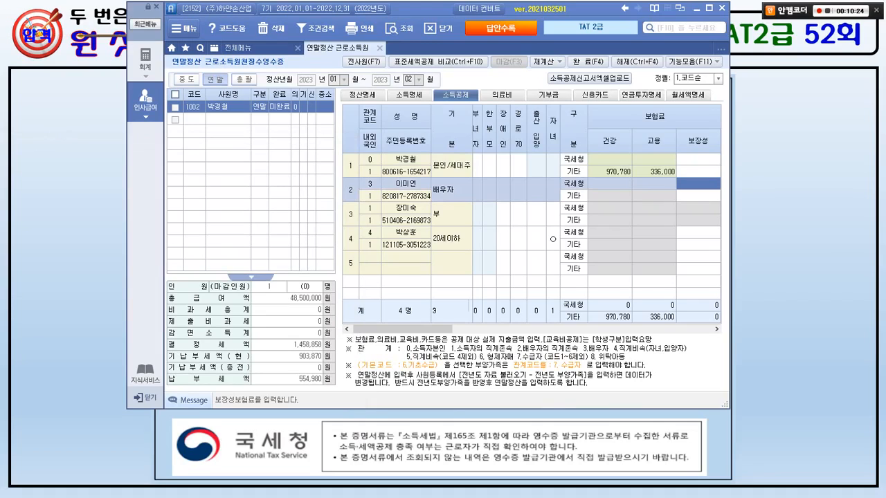
pyautogui.write('1500000')
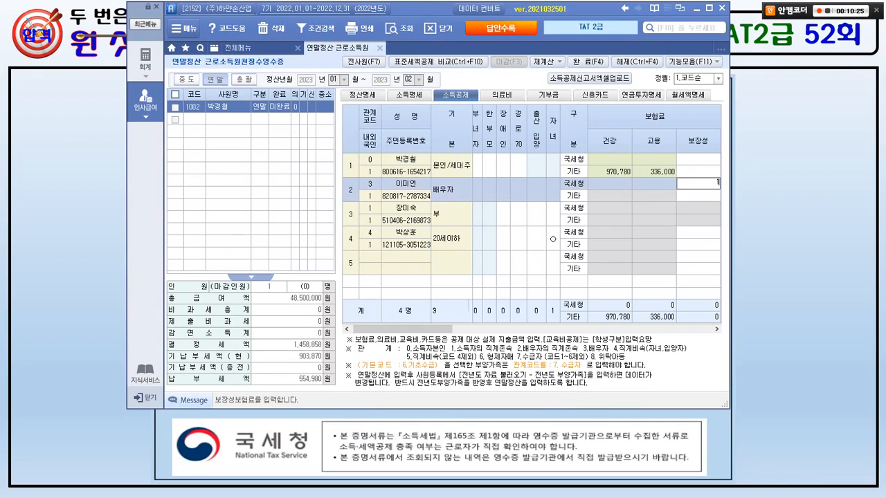
pyautogui.press('Return')
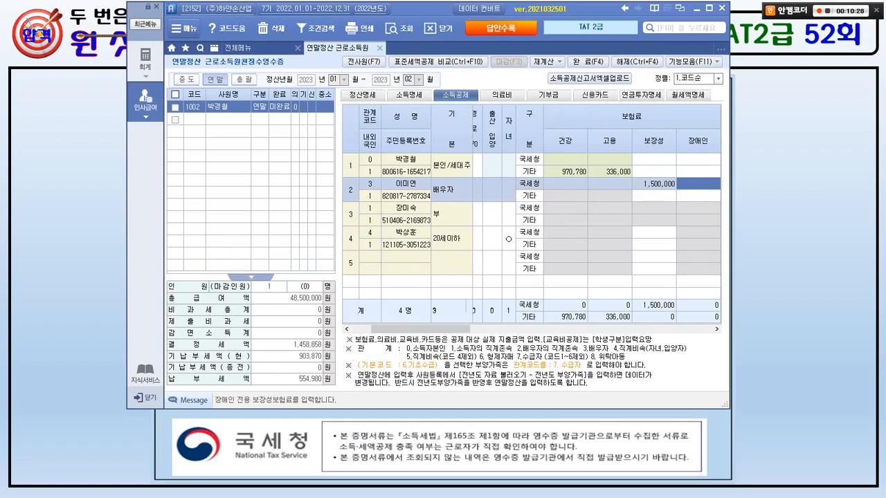
# Read the 장애인특수교육비 납입증명서 slide, then select the dependent parent's row in the 소득공제 details.
pyautogui.hotkey('alt', 'Tab')
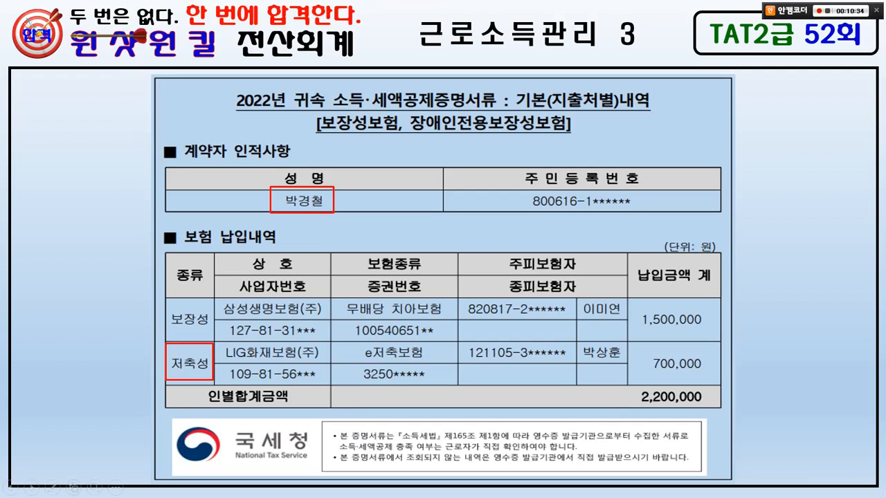
pyautogui.press('Right')
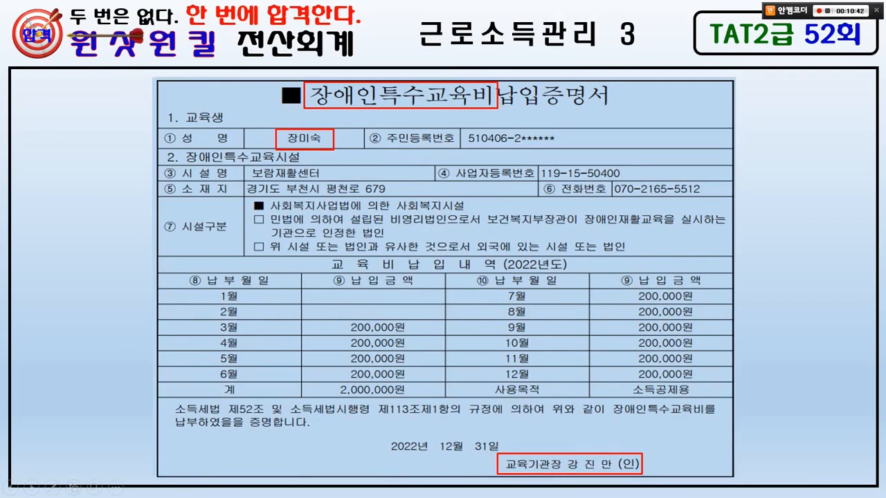
pyautogui.press('super')
pyautogui.click(268, 489)
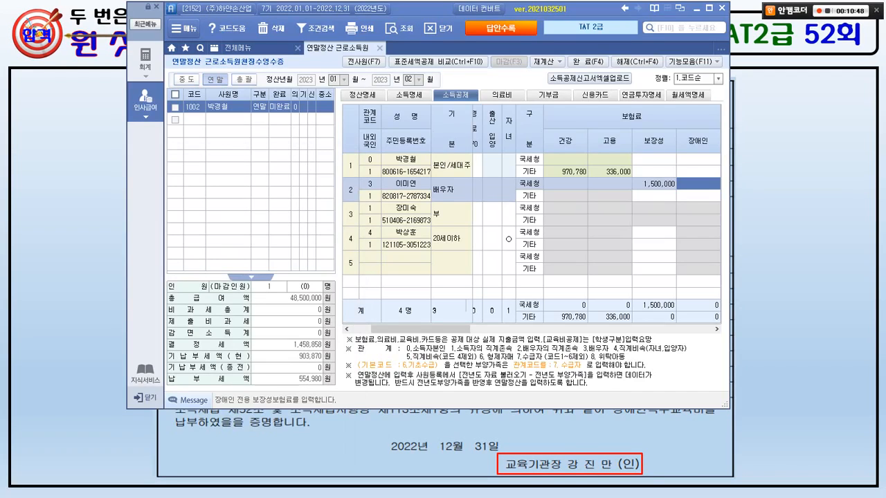
pyautogui.click(405, 208)
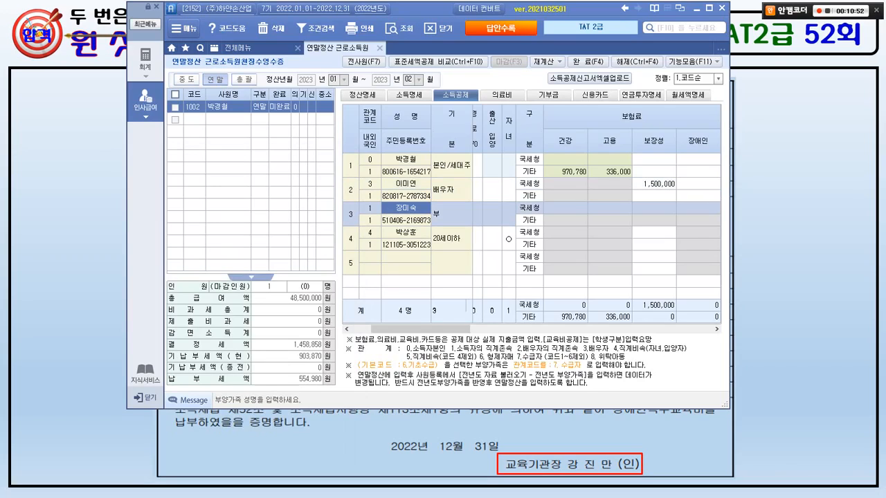
# Recheck the special education certificate, then go to the parent's 기타 entry for 장애인특수교육 under 교육비.
pyautogui.hotkey('alt', 'Tab')
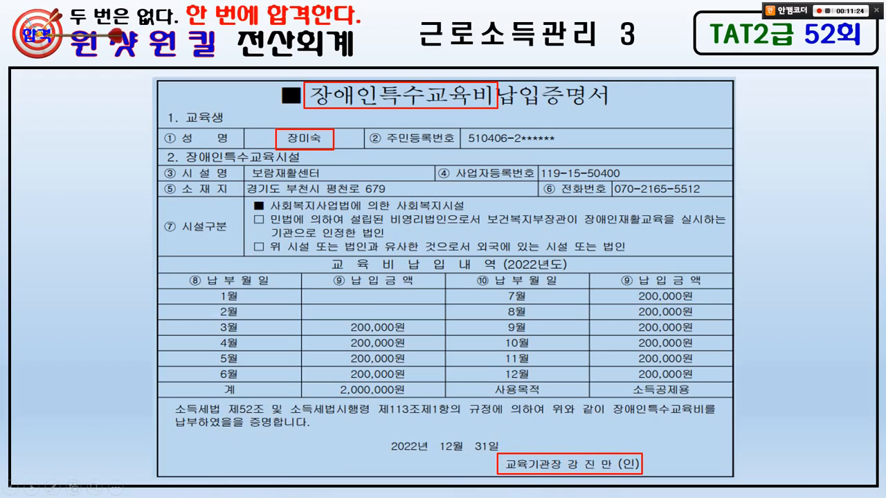
pyautogui.press('super')
pyautogui.click(258, 488)
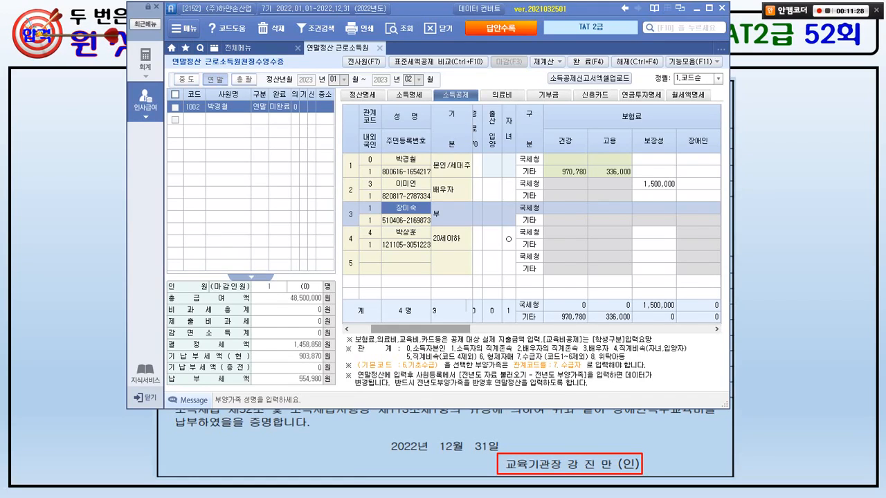
pyautogui.moveTo(420, 330); pyautogui.dragTo(589, 330)
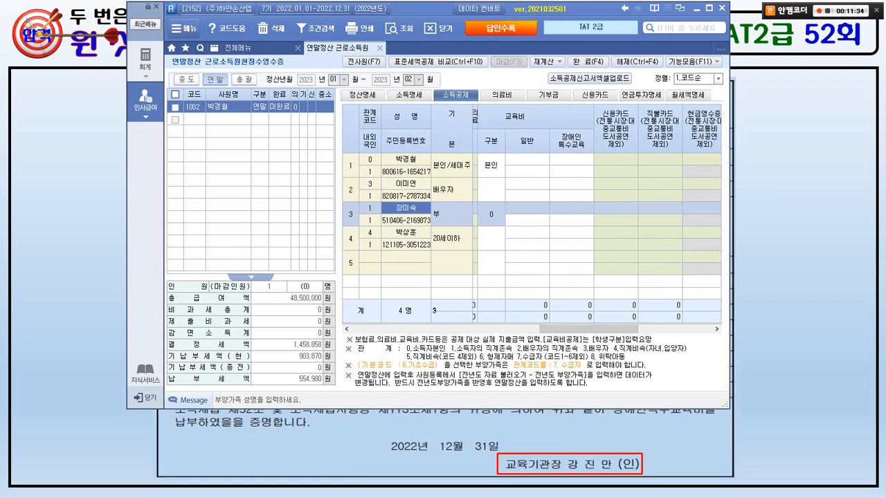
pyautogui.click(528, 208)
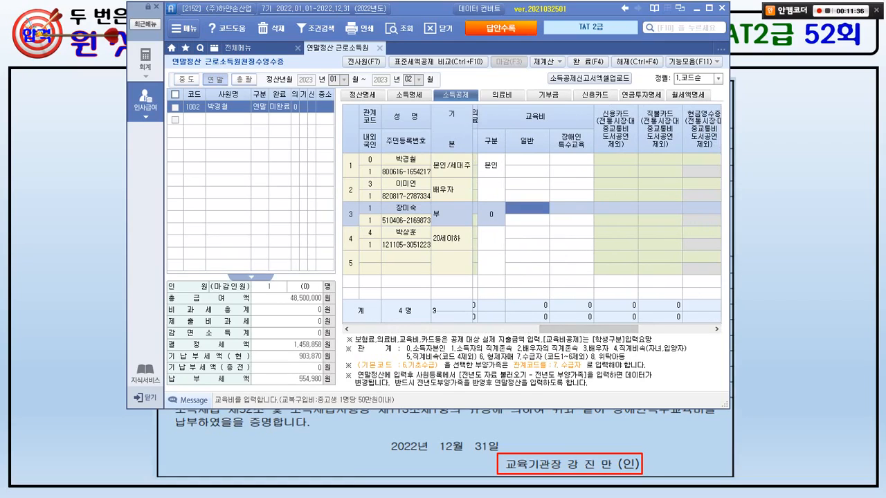
pyautogui.click(528, 220)
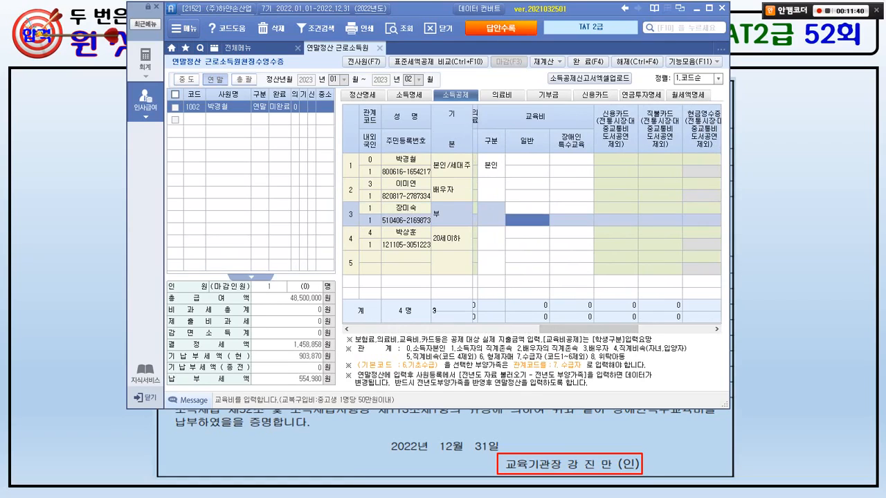
pyautogui.click(572, 220)
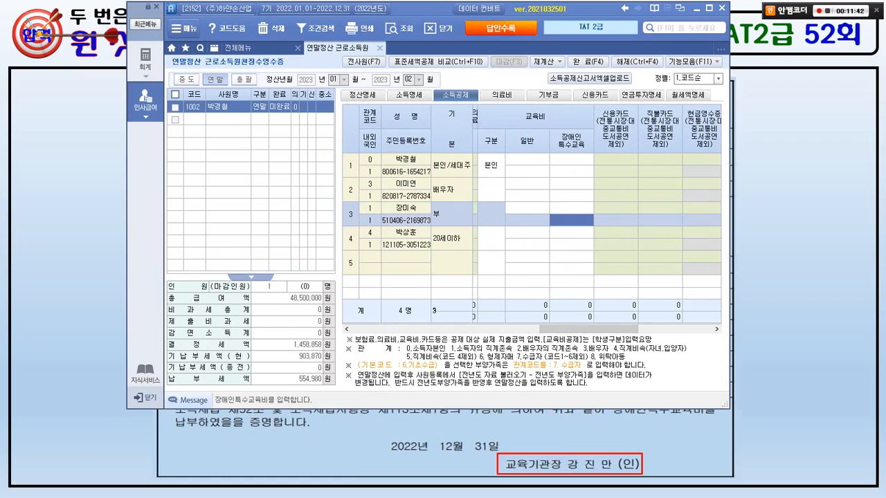
# Check the certificate's total again and enter 2,000,000 as the parent's 기타 장애인특수교육 expense.
pyautogui.press('ctrl')
pyautogui.press('ctrl')
pyautogui.press('ctrl')
pyautogui.hotkey('alt', 'Tab')
pyautogui.press('ctrl')
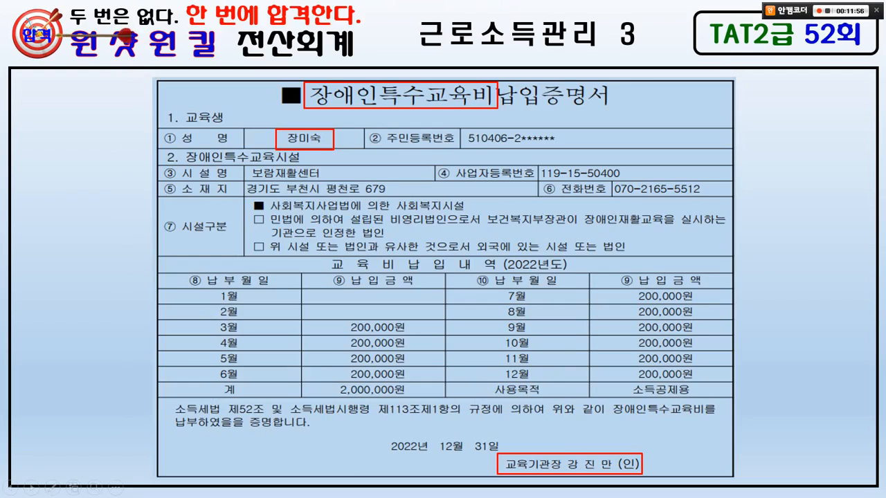
pyautogui.press('super')
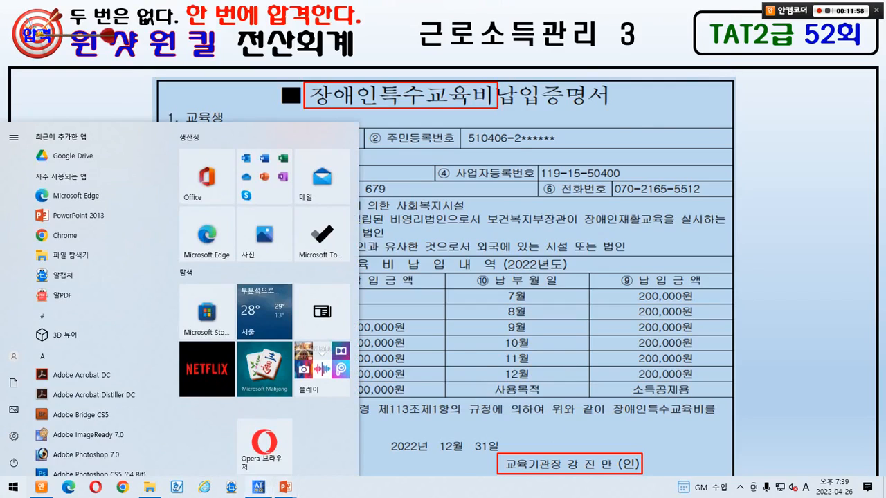
pyautogui.click(258, 487)
pyautogui.write('2000000')
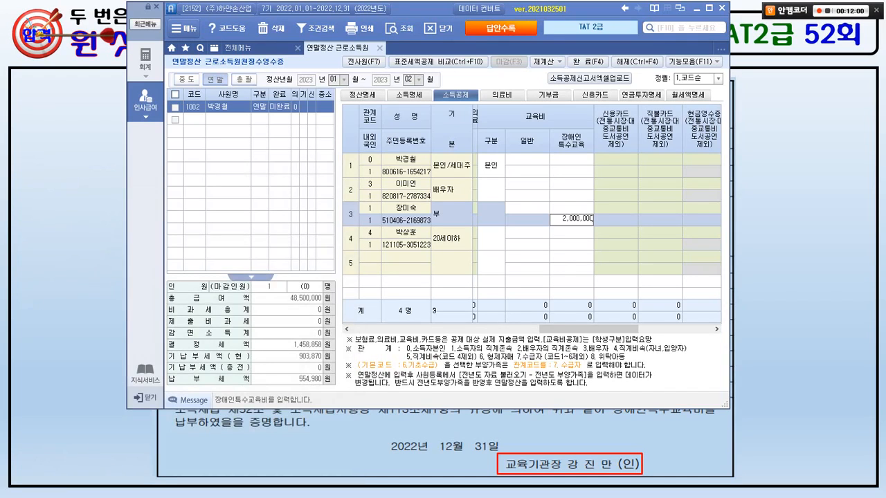
pyautogui.press('Return')
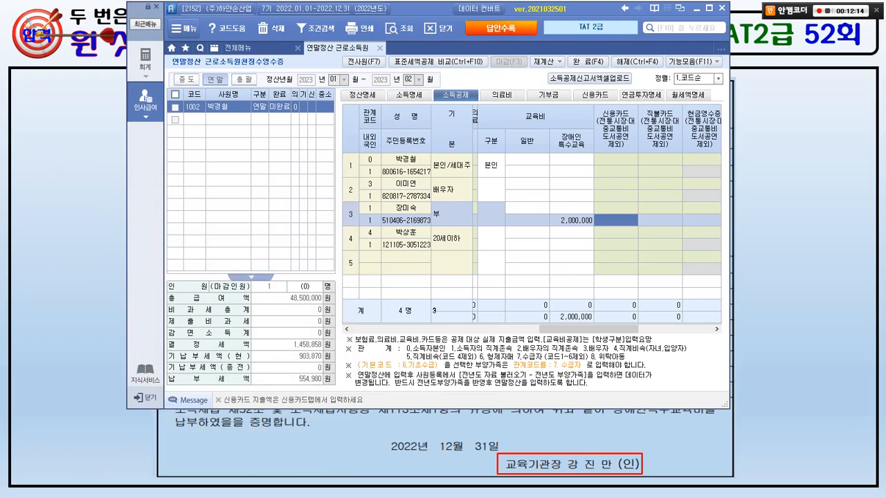
# Examine the 연금저축 slide's subscriber, account details, payments, withdrawals and 순납입금액, marking the amount to use, and clear the markings.
pyautogui.hotkey('alt', 'Tab')
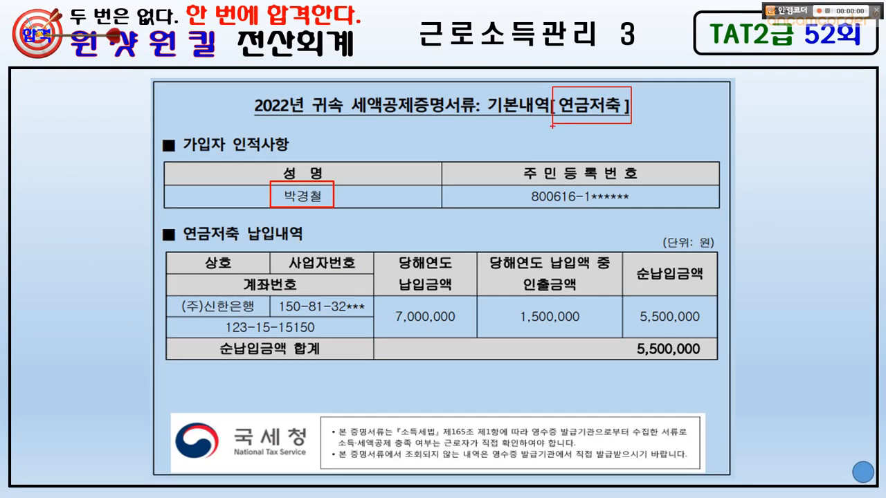
pyautogui.moveTo(590, 127)
pyautogui.mouseDown()
pyautogui.moveTo(576, 127)
pyautogui.moveTo(604, 81)
pyautogui.moveTo(575, 131)
pyautogui.mouseUp()
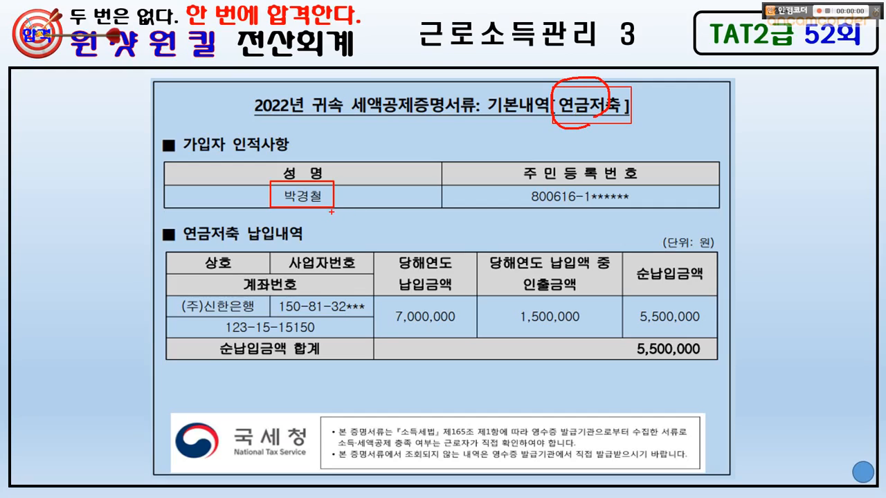
pyautogui.moveTo(332, 212)
pyautogui.mouseDown()
pyautogui.moveTo(276, 210)
pyautogui.moveTo(332, 172)
pyautogui.moveTo(335, 194)
pyautogui.mouseUp()
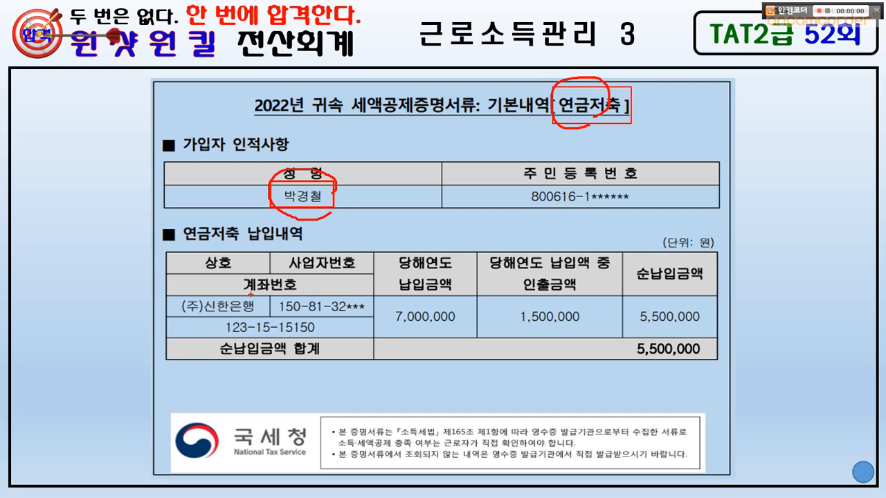
pyautogui.moveTo(172, 270)
pyautogui.mouseDown()
pyautogui.moveTo(307, 310)
pyautogui.moveTo(342, 335)
pyautogui.mouseUp()
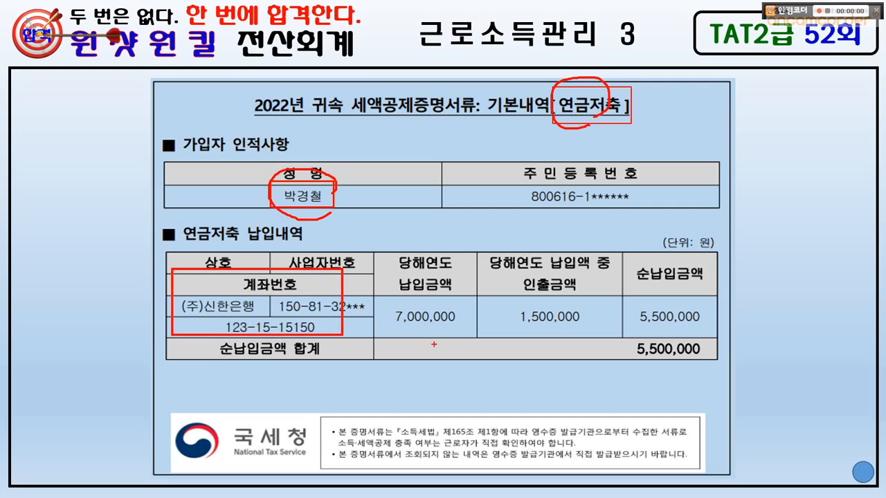
pyautogui.moveTo(434, 344)
pyautogui.mouseDown()
pyautogui.moveTo(396, 335)
pyautogui.moveTo(408, 253)
pyautogui.moveTo(438, 339)
pyautogui.mouseUp()
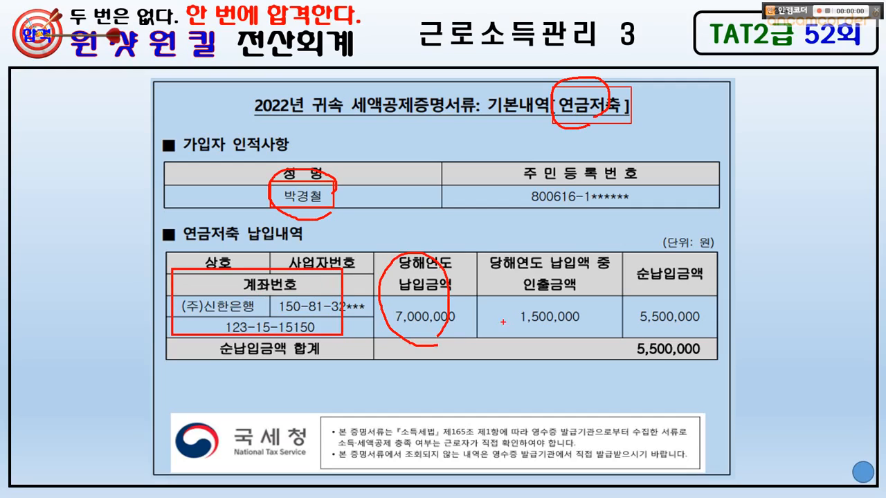
pyautogui.moveTo(555, 341)
pyautogui.mouseDown()
pyautogui.moveTo(500, 282)
pyautogui.moveTo(592, 265)
pyautogui.moveTo(586, 322)
pyautogui.mouseUp()
pyautogui.moveTo(663, 325)
pyautogui.mouseDown()
pyautogui.moveTo(645, 264)
pyautogui.moveTo(704, 308)
pyautogui.moveTo(681, 315)
pyautogui.mouseUp()
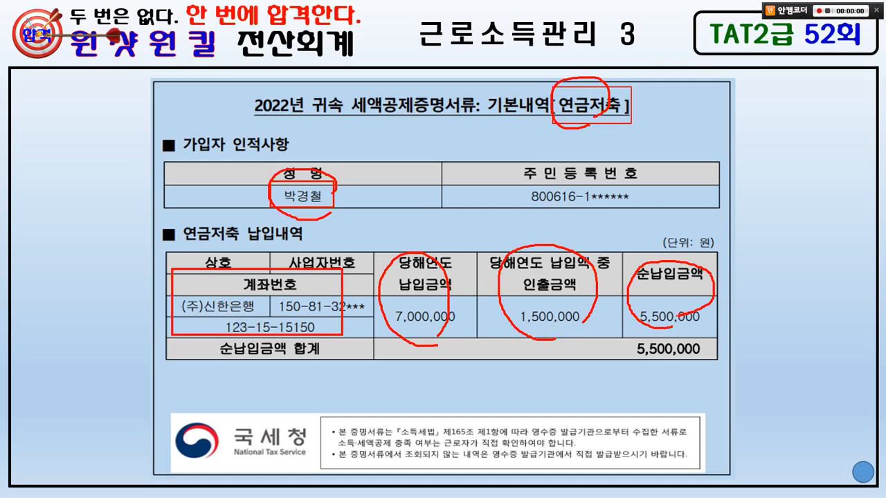
pyautogui.moveTo(443, 241); pyautogui.dragTo(420, 276)
pyautogui.moveTo(403, 242)
pyautogui.mouseDown()
pyautogui.moveTo(427, 275)
pyautogui.moveTo(485, 291)
pyautogui.mouseUp()
pyautogui.moveTo(630, 255); pyautogui.dragTo(677, 233)
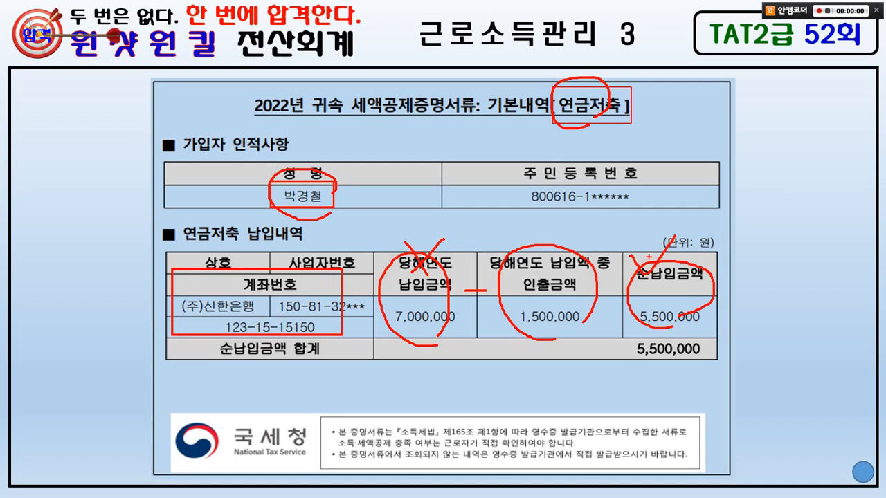
pyautogui.press('e')
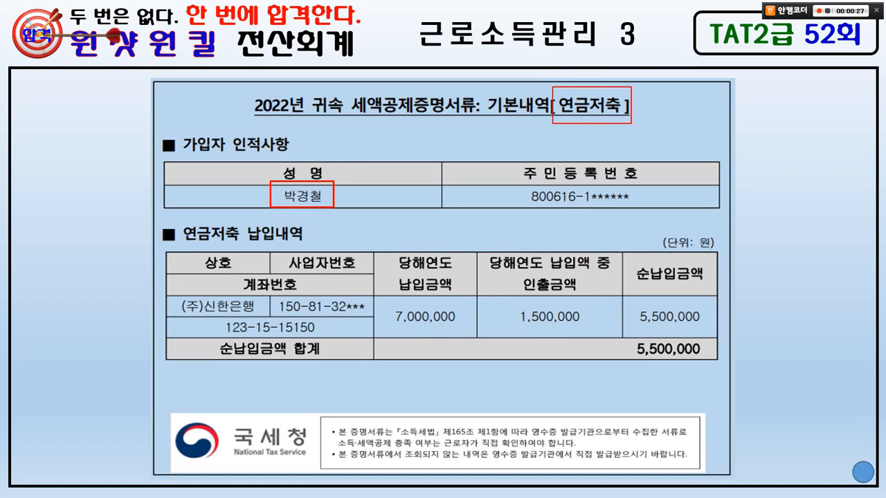
# Return to the year-end settlement program, open the 정산명세 section and bring its whole window into view.
pyautogui.press('super')
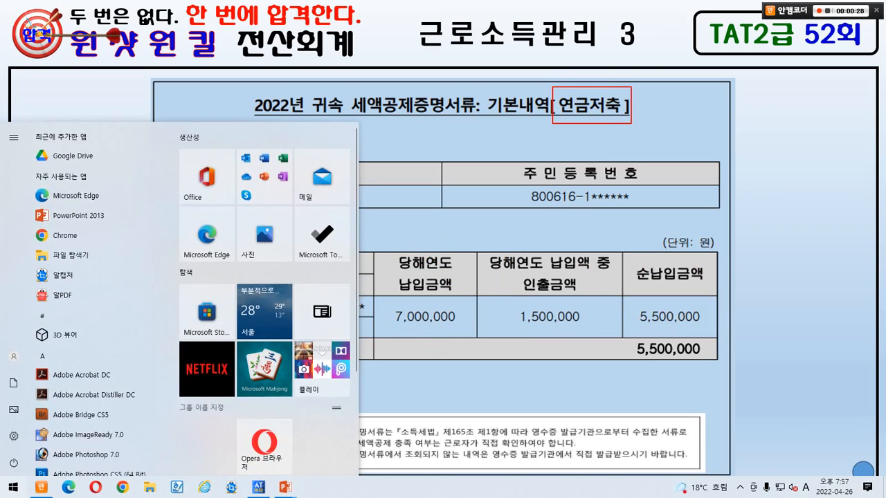
pyautogui.click(259, 488)
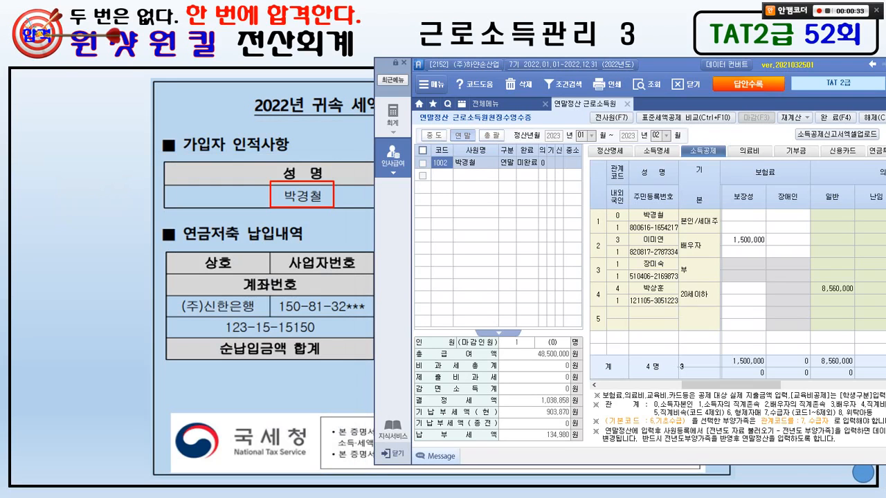
pyautogui.click(609, 151)
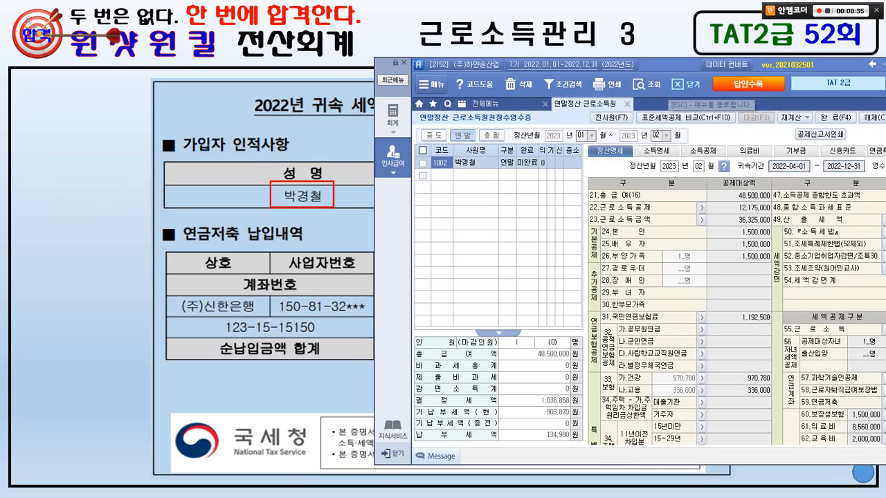
pyautogui.moveTo(670, 65); pyautogui.dragTo(468, 37)
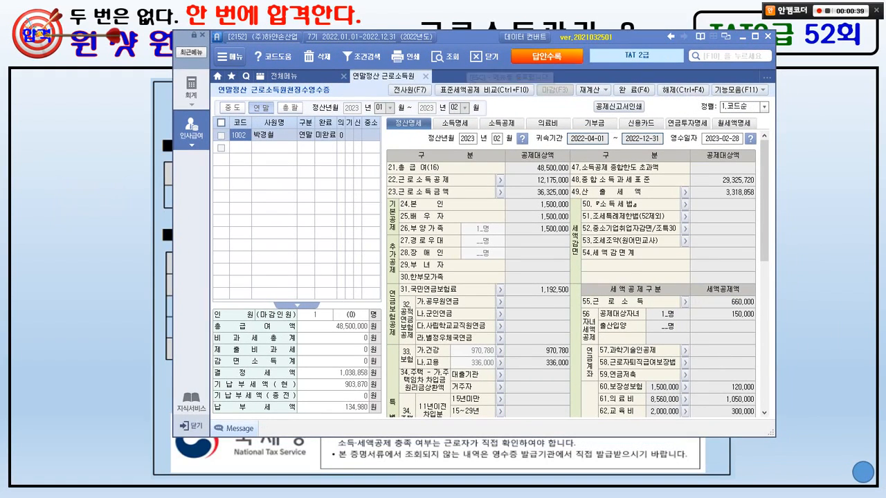
# Compare the 59.연금저축 line under 연금계좌 with the 38.개인연금저축 line in 정산명세.
pyautogui.scroll(-3, 574, 274)
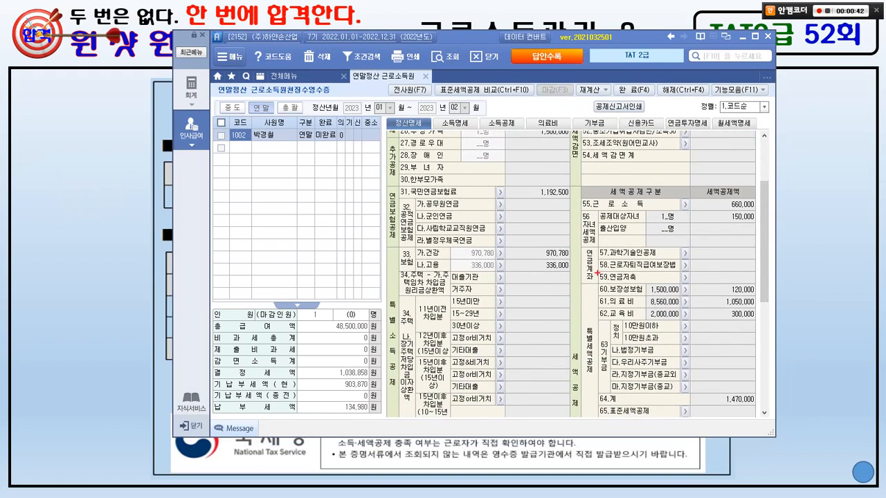
pyautogui.moveTo(594, 267)
pyautogui.mouseDown()
pyautogui.moveTo(653, 291)
pyautogui.moveTo(713, 291)
pyautogui.moveTo(692, 294)
pyautogui.moveTo(675, 279)
pyautogui.moveTo(702, 274)
pyautogui.moveTo(695, 285)
pyautogui.mouseUp()
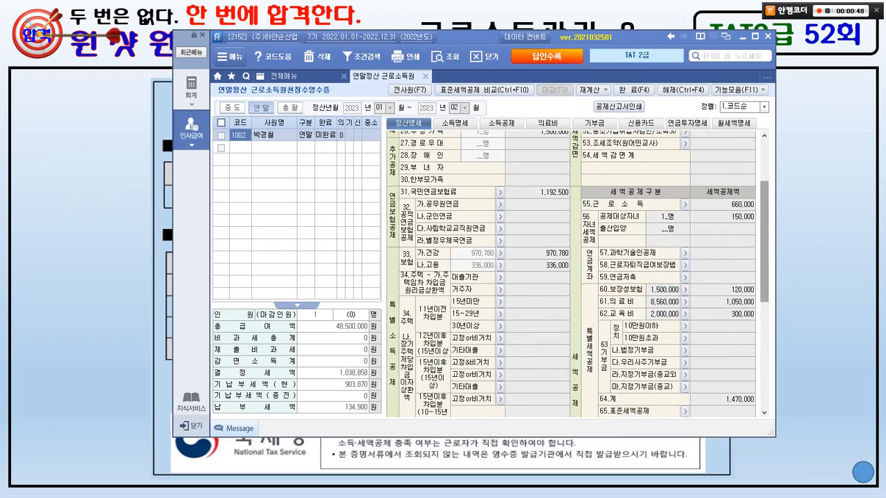
pyautogui.scroll(-5, 574, 274)
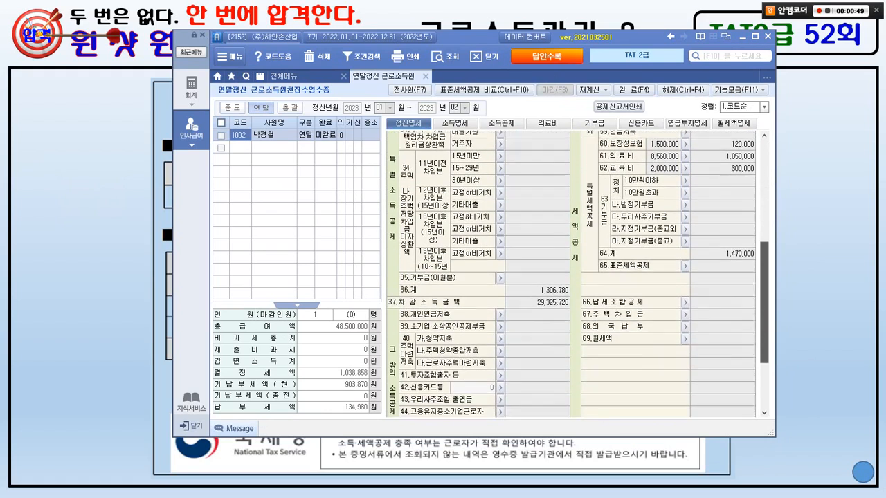
pyautogui.scroll(-1, 574, 273)
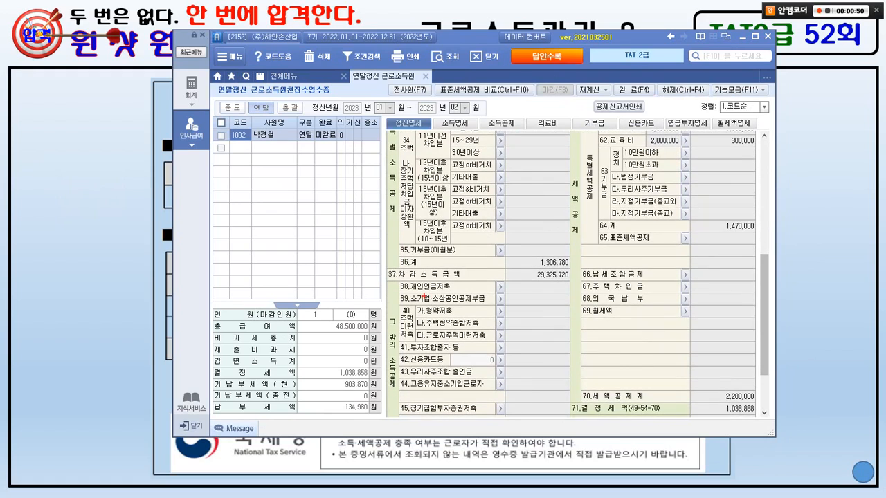
pyautogui.moveTo(391, 277); pyautogui.dragTo(554, 302)
pyautogui.moveTo(504, 266)
pyautogui.mouseDown()
pyautogui.moveTo(484, 300)
pyautogui.moveTo(514, 302)
pyautogui.mouseUp()
pyautogui.moveTo(470, 272); pyautogui.dragTo(489, 264)
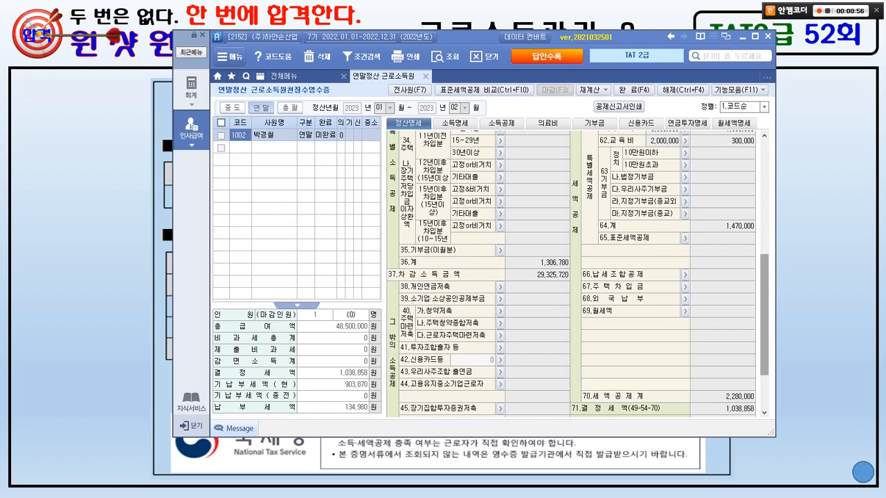
pyautogui.scroll(5, 578, 274)
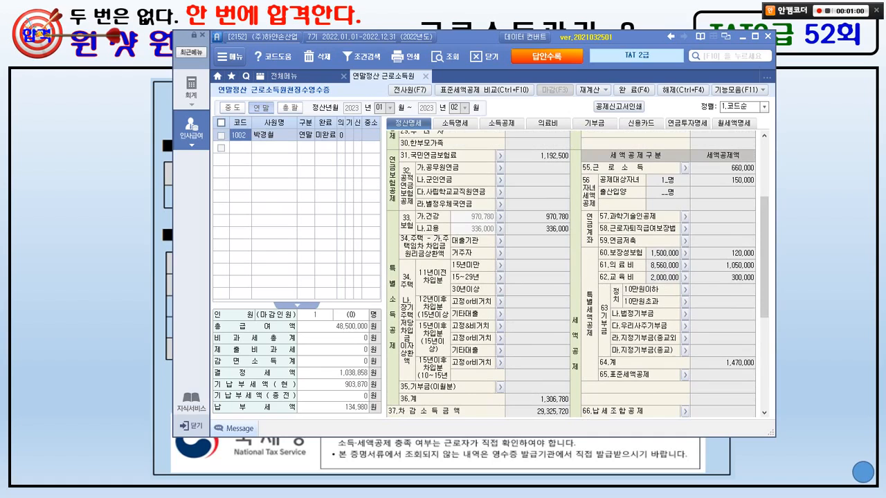
pyautogui.click(685, 241)
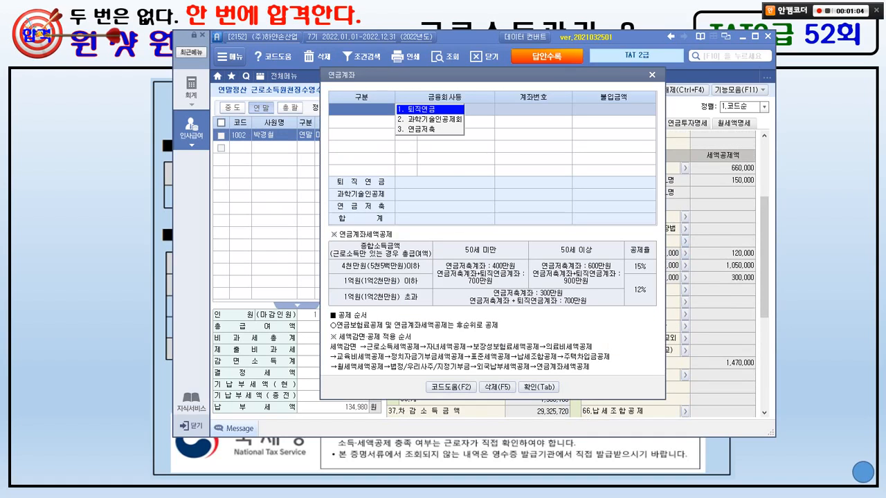
pyautogui.press('3')
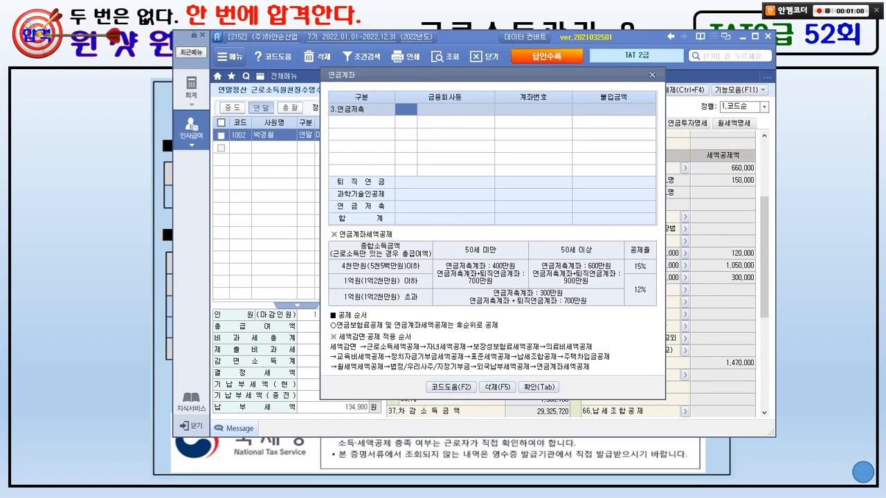
pyautogui.click(652, 75)
pyautogui.moveTo(471, 36); pyautogui.dragTo(658, 40)
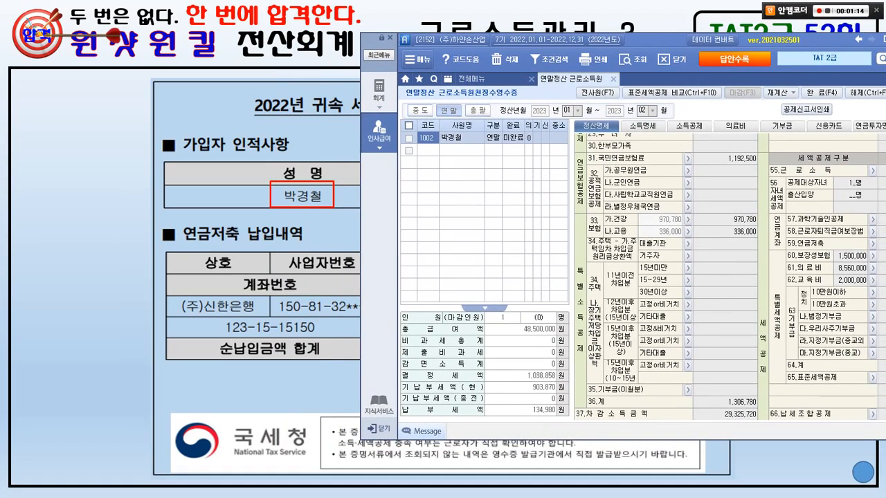
# Open the 59.연금저축 entry details and add a 3.연금저축 row with 308 (주)신한은행 as the financial institution.
pyautogui.click(872, 243)
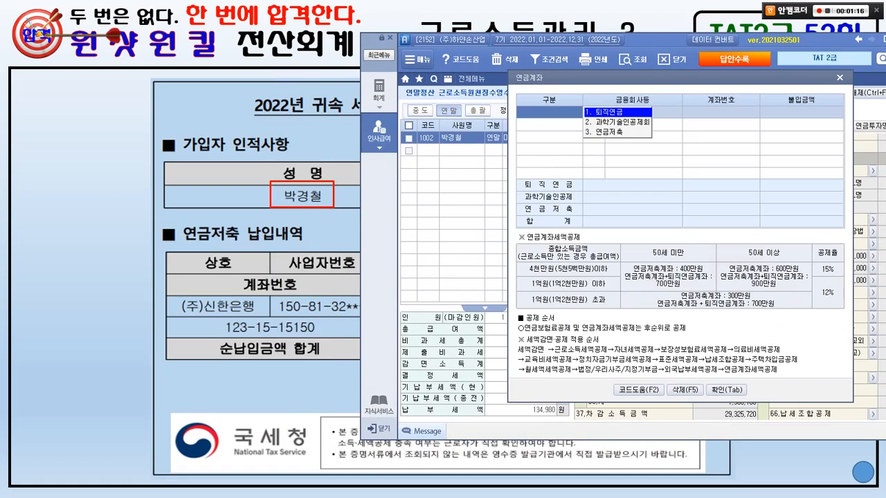
pyautogui.press('3')
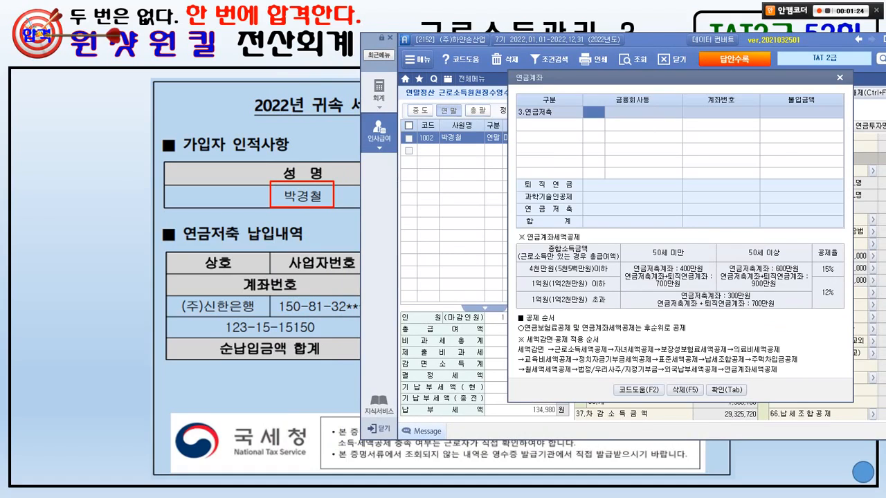
pyautogui.press('F2')
pyautogui.write('신한')
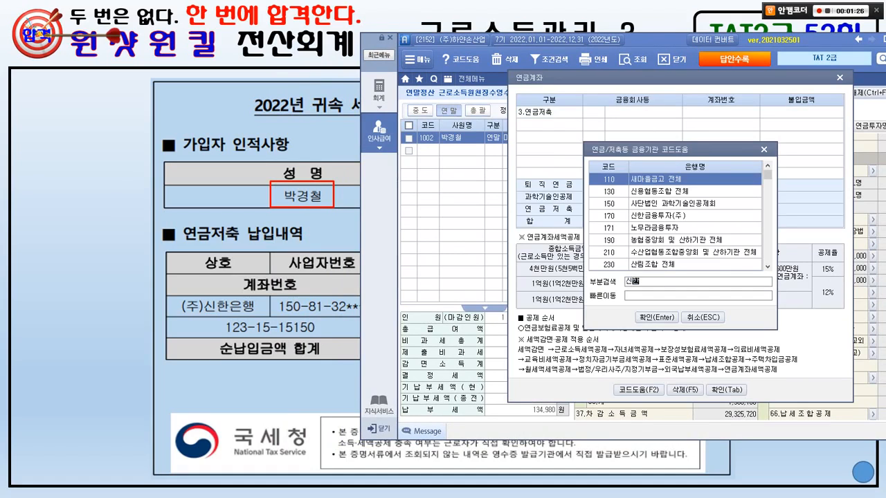
pyautogui.press('Return')
pyautogui.press('Down')
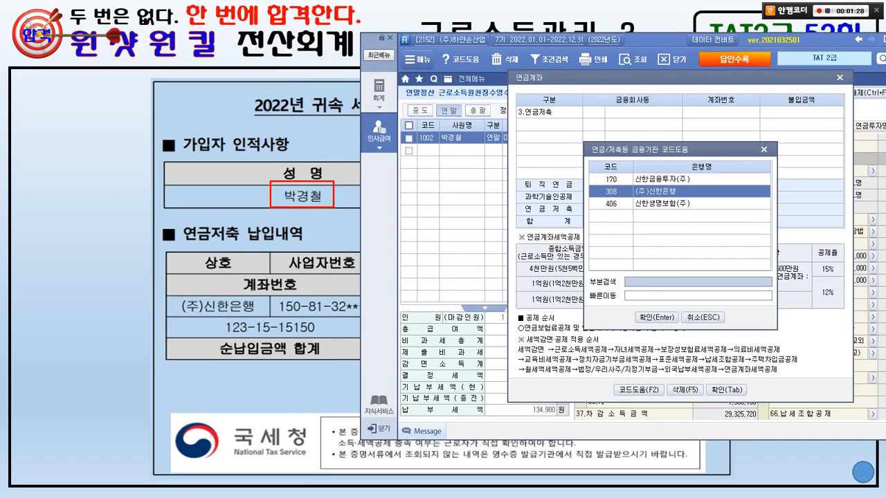
pyautogui.press('Return')
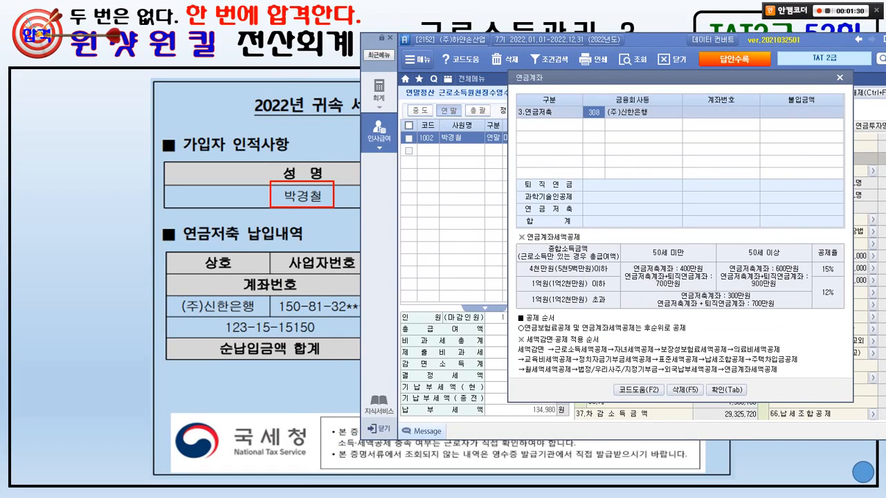
pyautogui.press('Return')
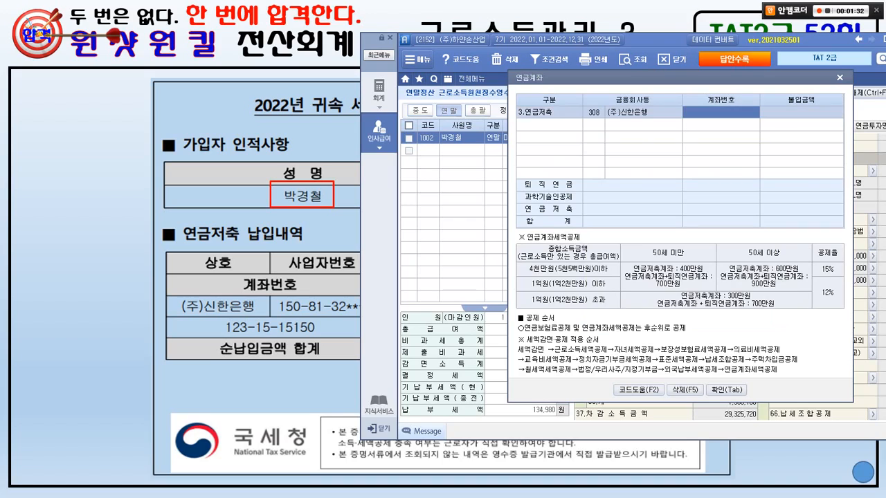
# Enter the pension account number and a 불입금액 of 5,500,000 for the 연금저축 row, and confirm the 연금계좌 entry.
pyautogui.write('13')
pyautogui.press('BackSpace')
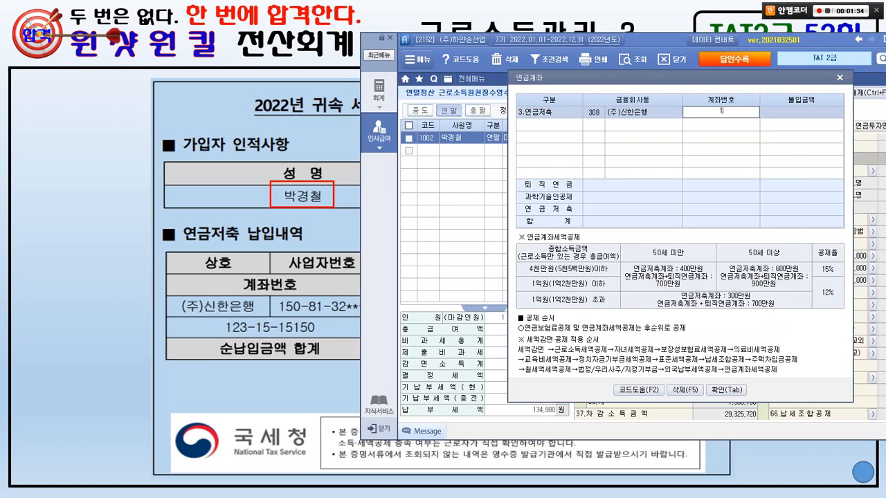
pyautogui.write('23-15-15150')
pyautogui.press('Return')
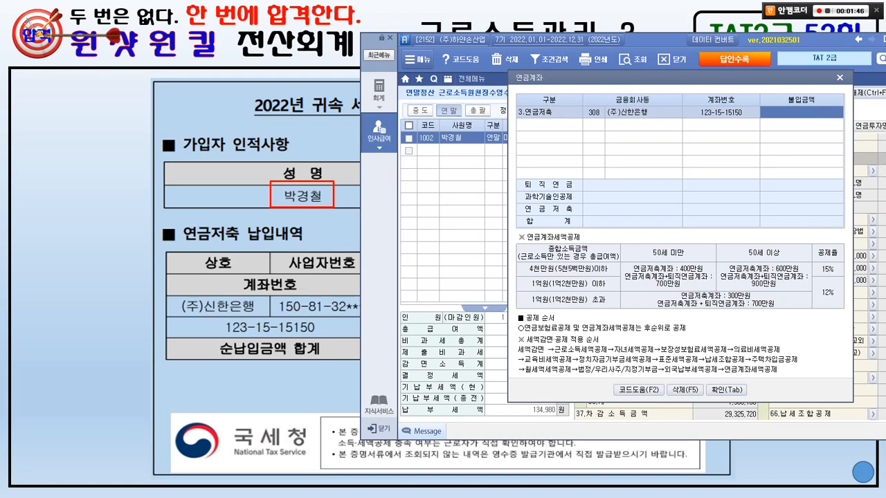
pyautogui.write('5,500,000')
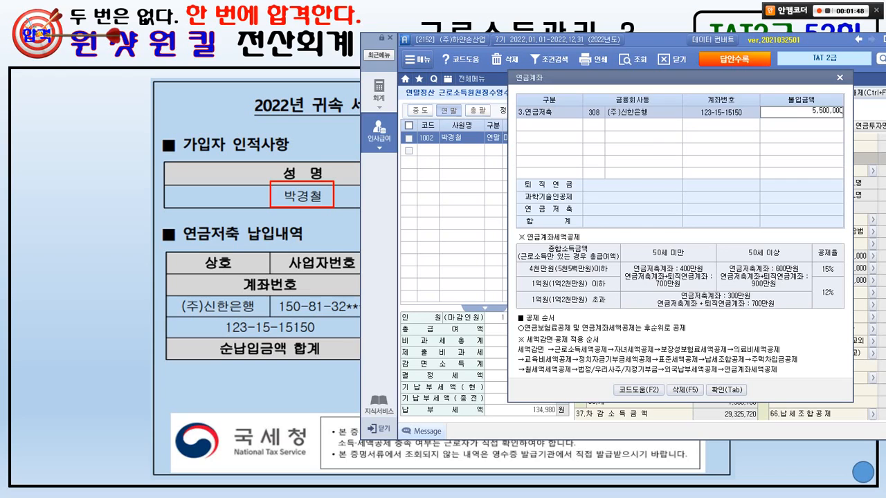
pyautogui.press('Return')
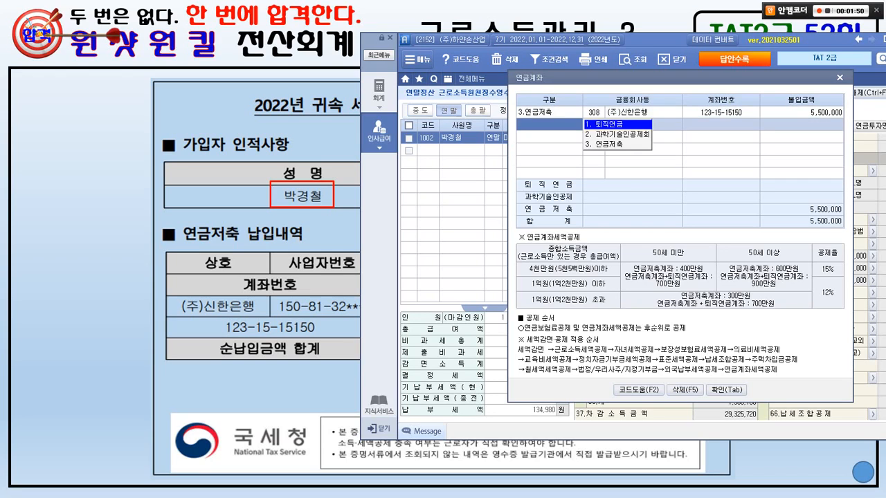
pyautogui.press('Tab')
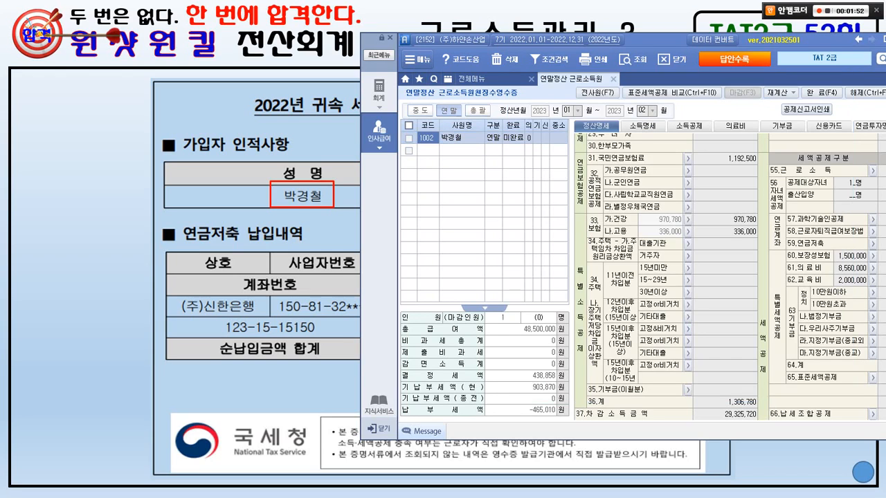
# Bring the 세액공제액 column into view to check the credits, and return to the slideshow and advance to its closing slide.
pyautogui.moveTo(656, 40); pyautogui.dragTo(519, 40)
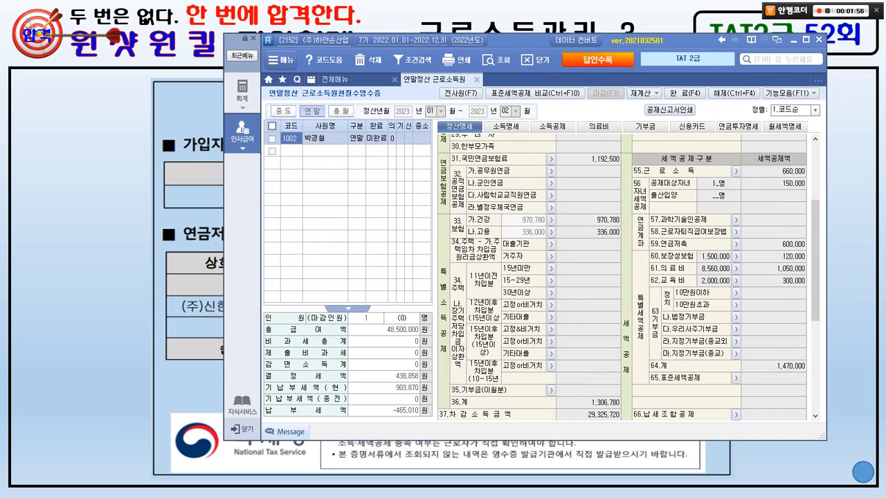
pyautogui.hotkey('alt', 'Tab')
pyautogui.press('Right')
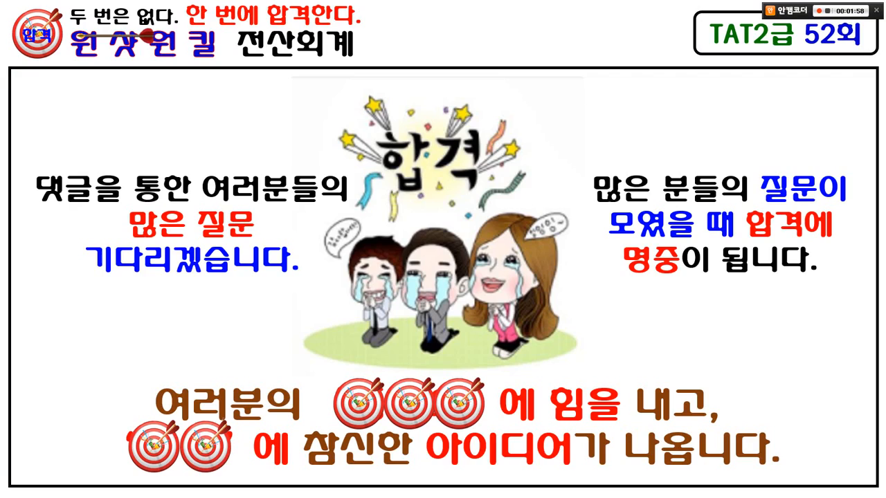